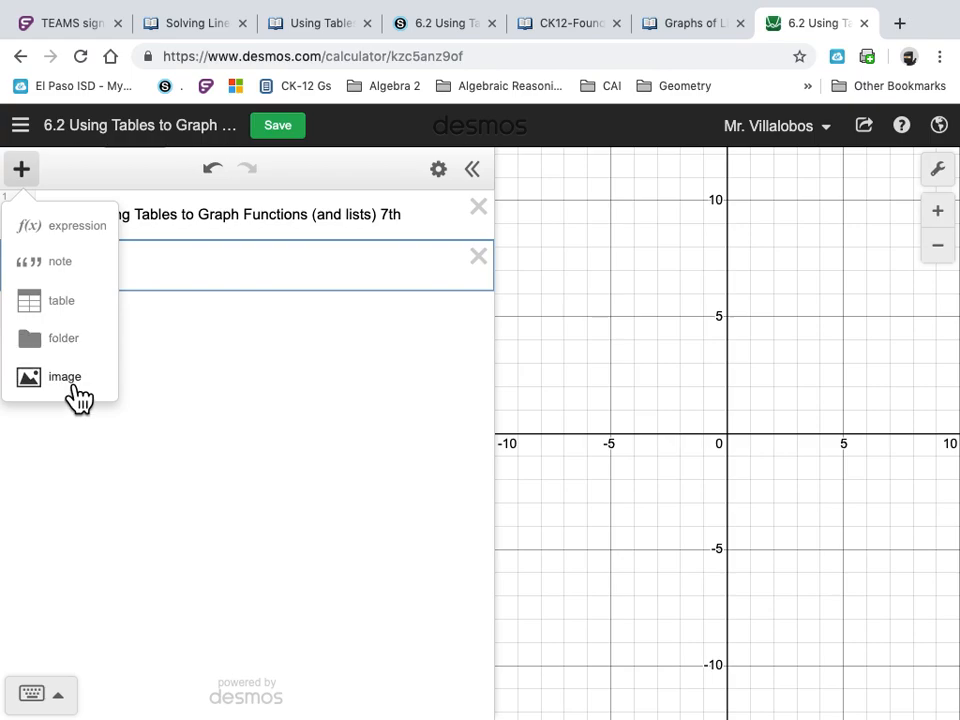
Insert the image 3RD GRAPHING STORIES.png from the Algebra 2 photos folder and remove it from the expression list.
click(73, 387)
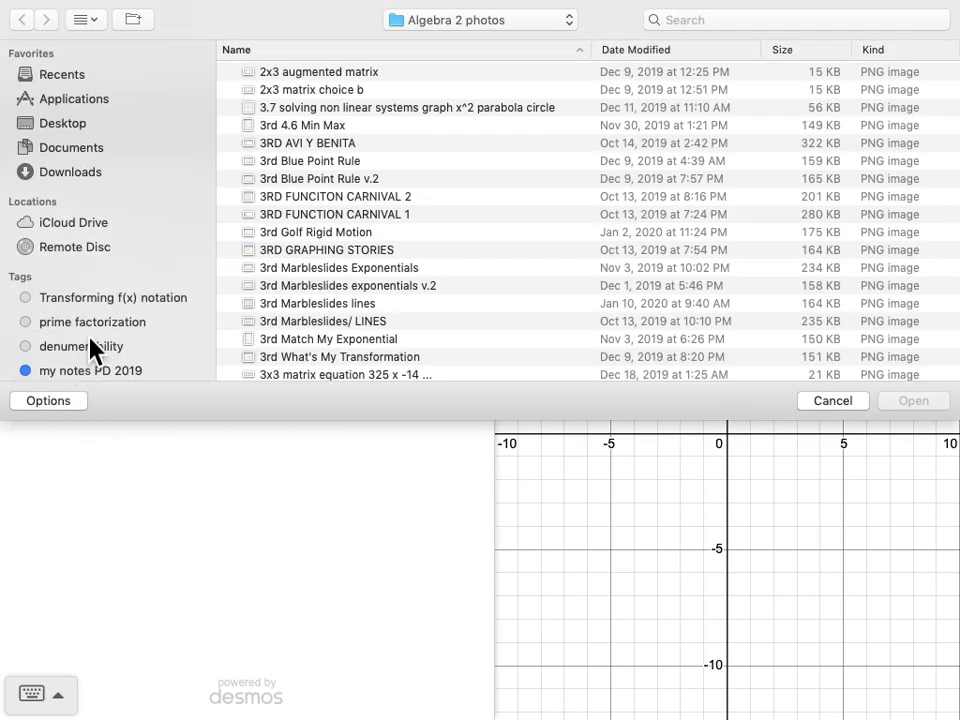
click(833, 405)
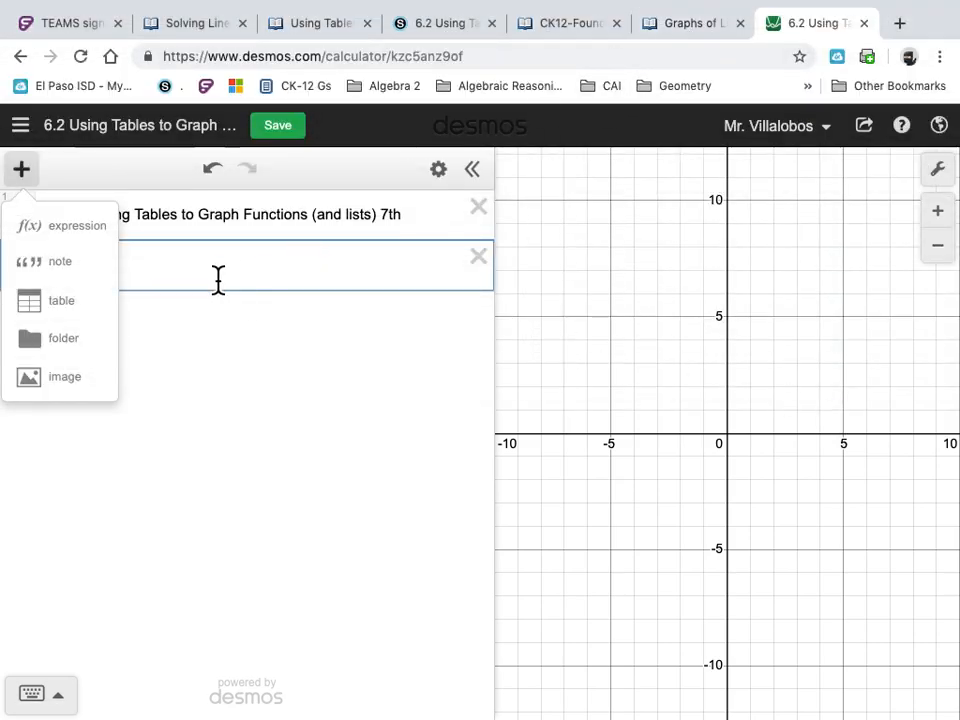
click(94, 393)
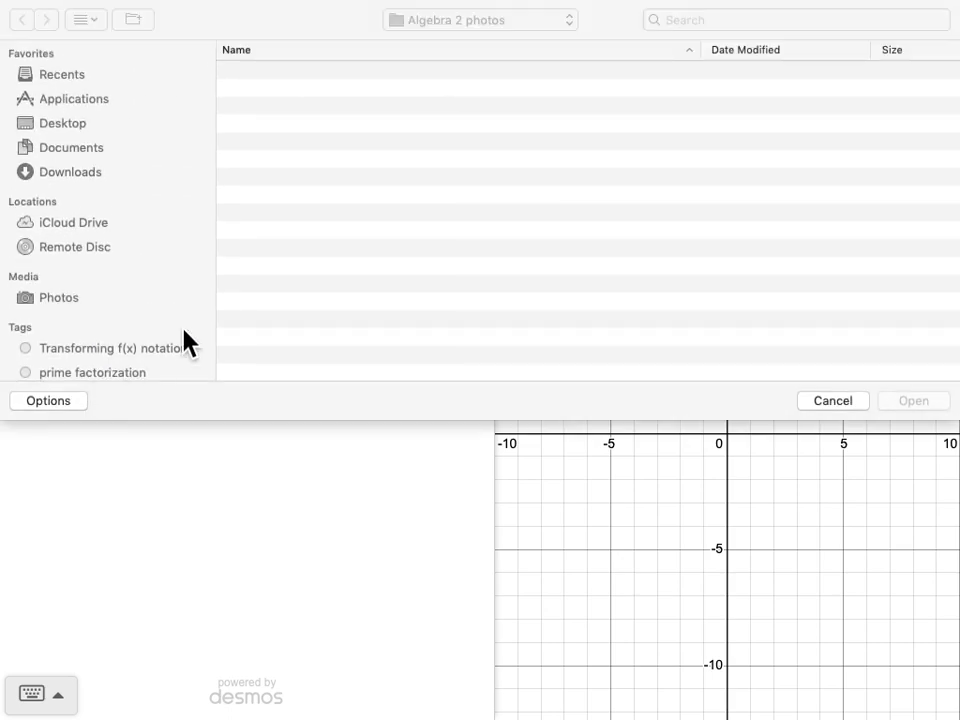
click(335, 254)
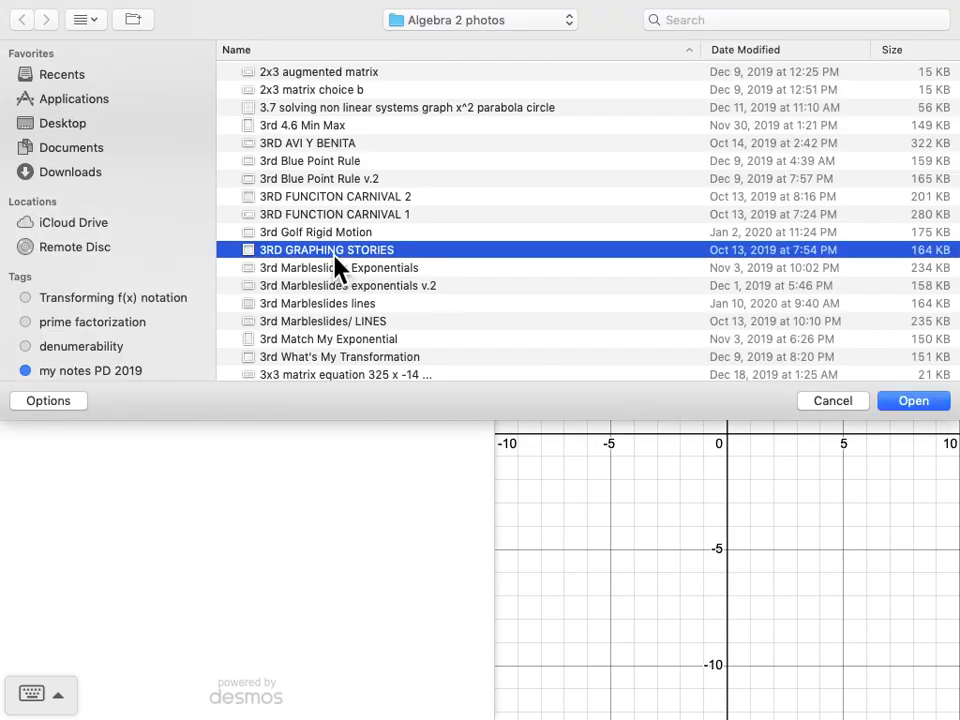
double_click(335, 254)
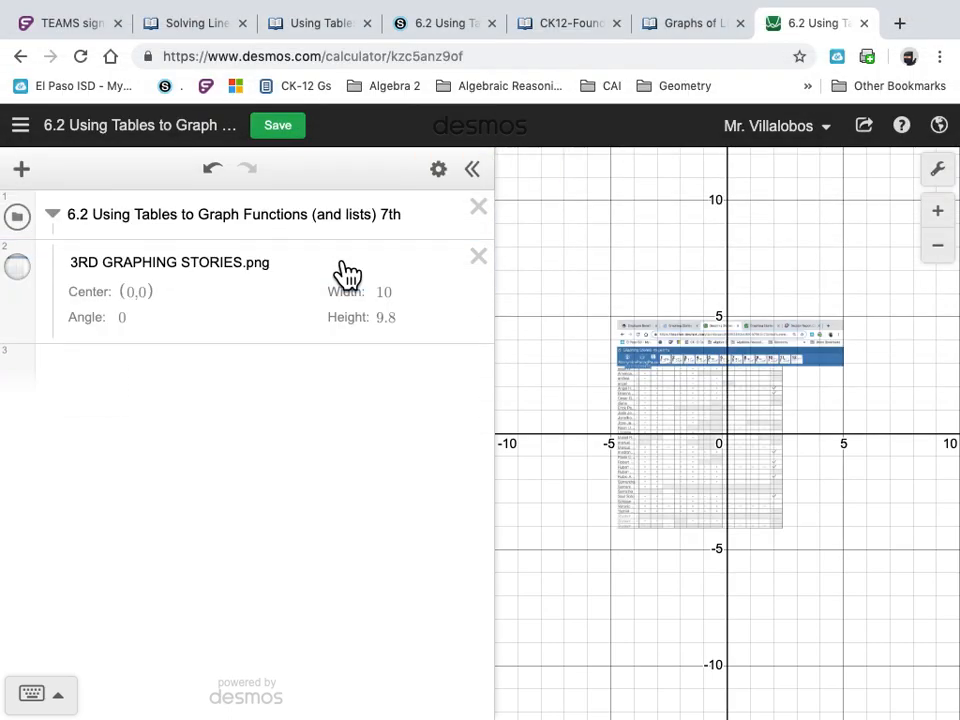
right_click(686, 350)
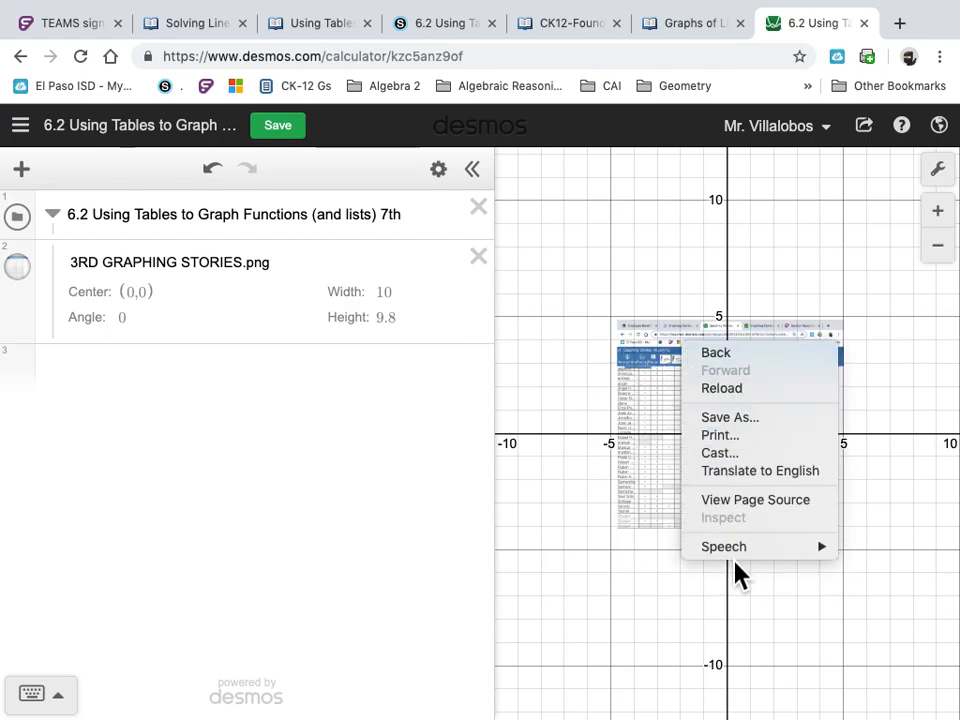
click(636, 370)
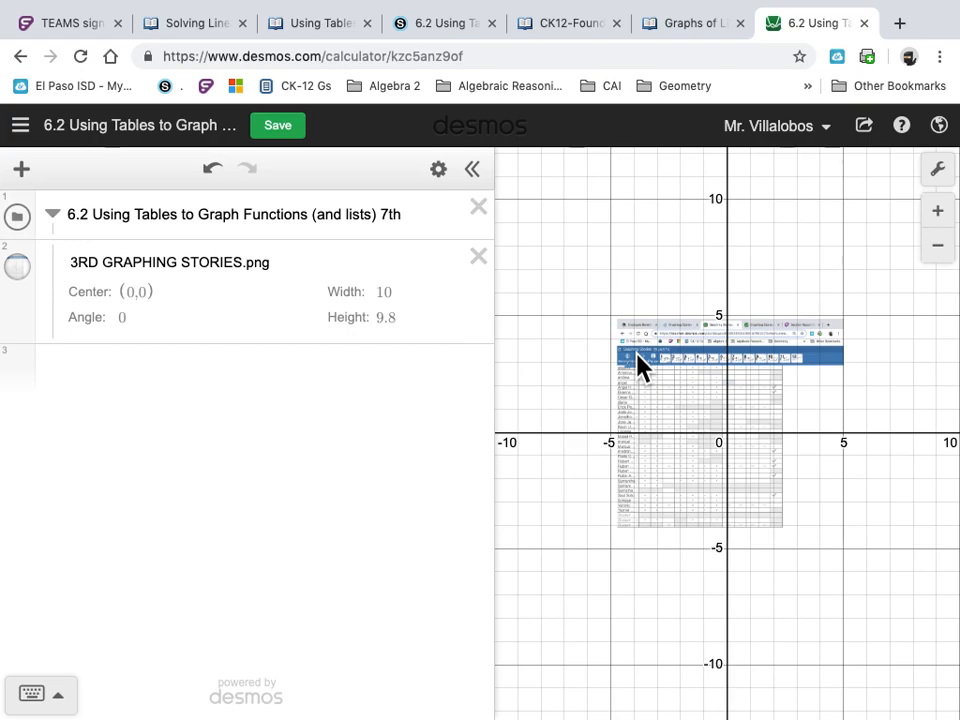
click(479, 257)
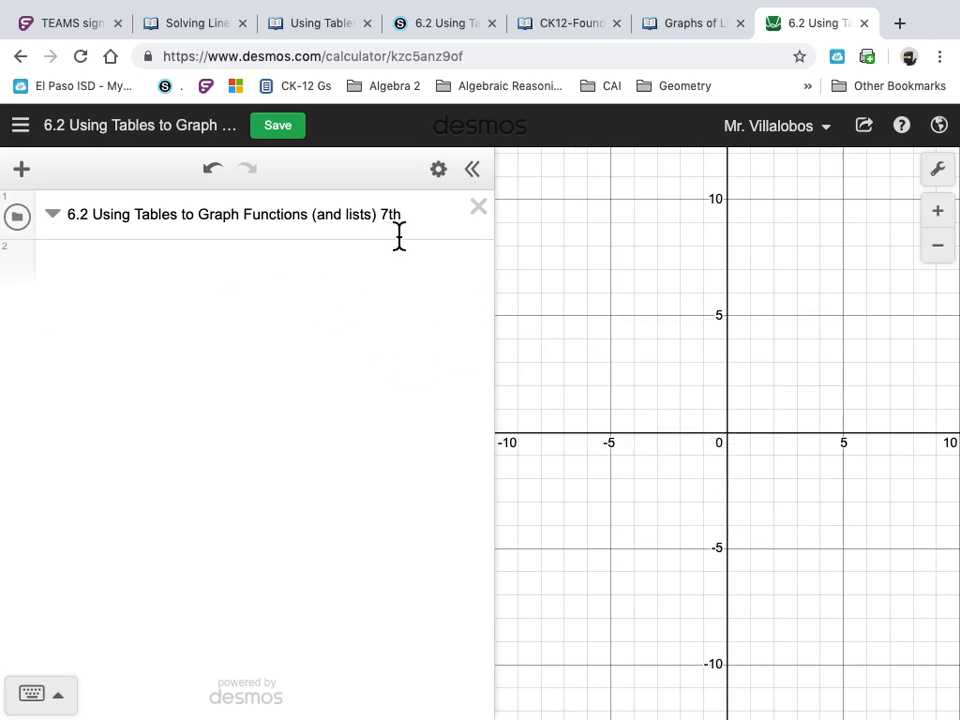
Define the function u(x) = 6.50x on a new line inside the 6.2 Using Tables to Graph Functions folder.
click(426, 218)
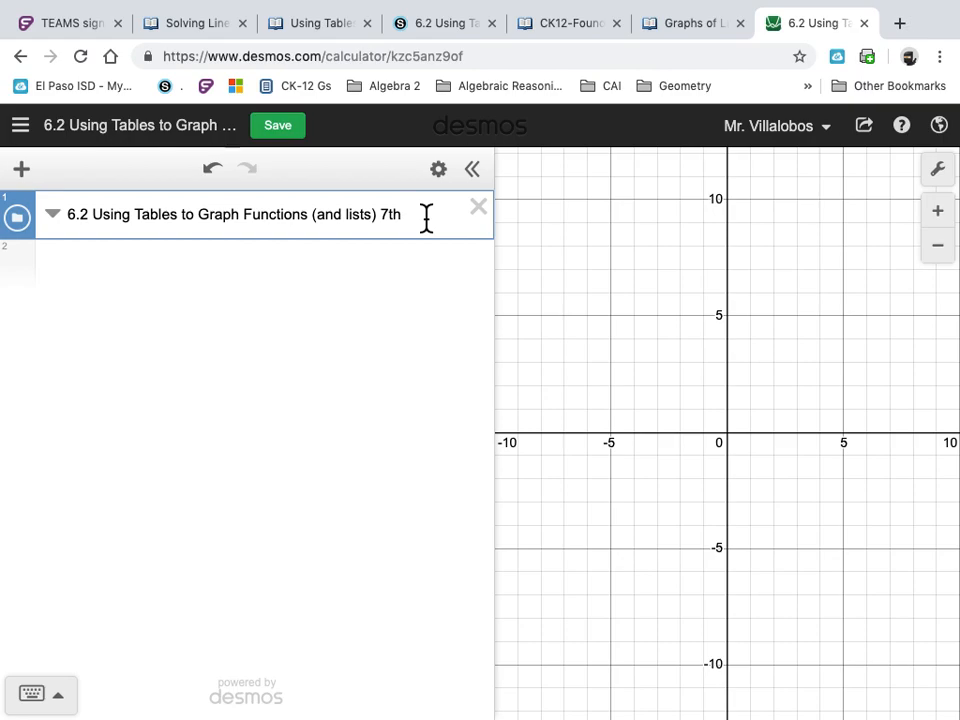
key(Return)
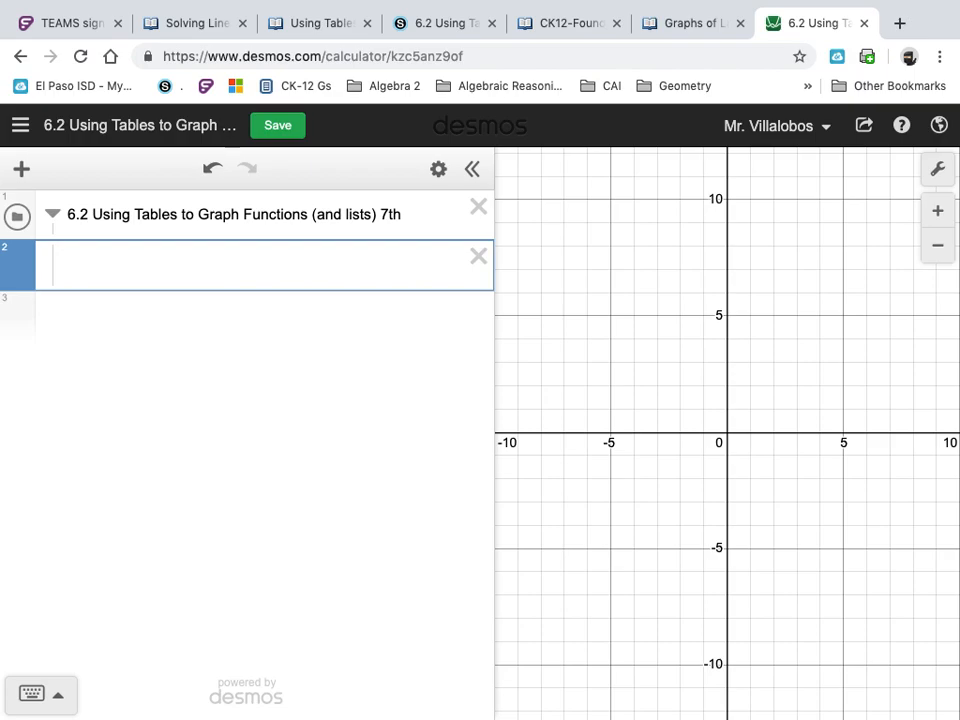
text(u(x)
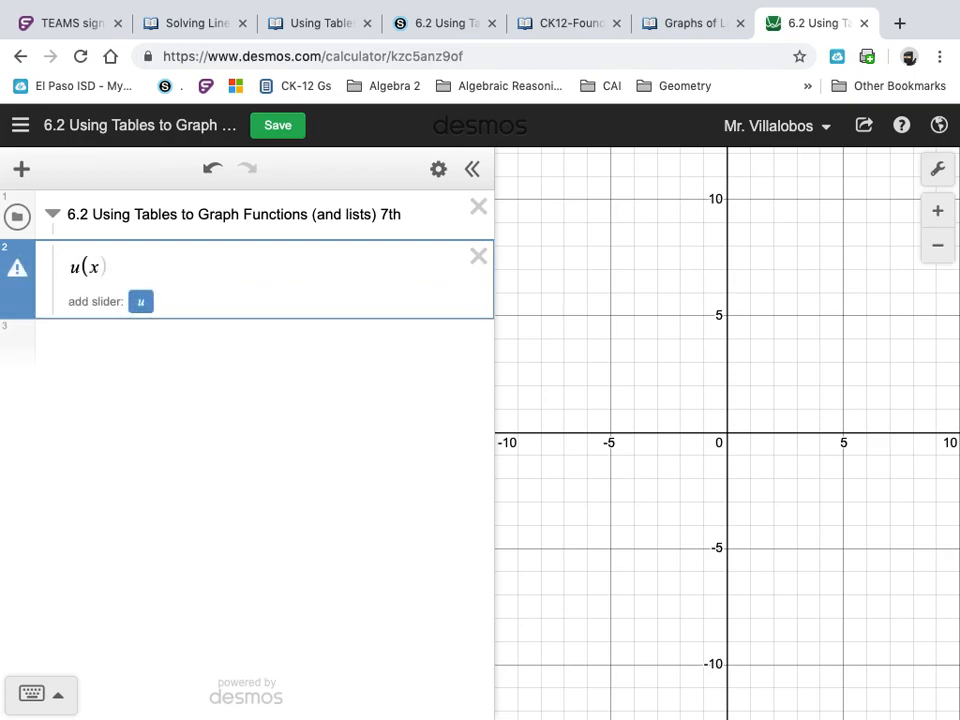
text()=)
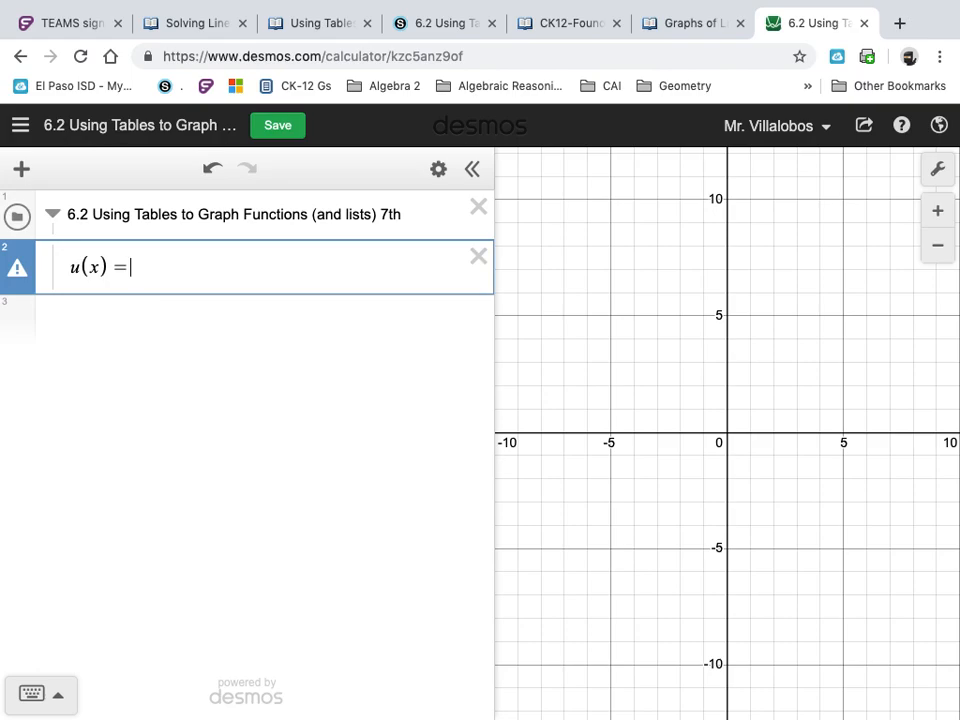
text(7)
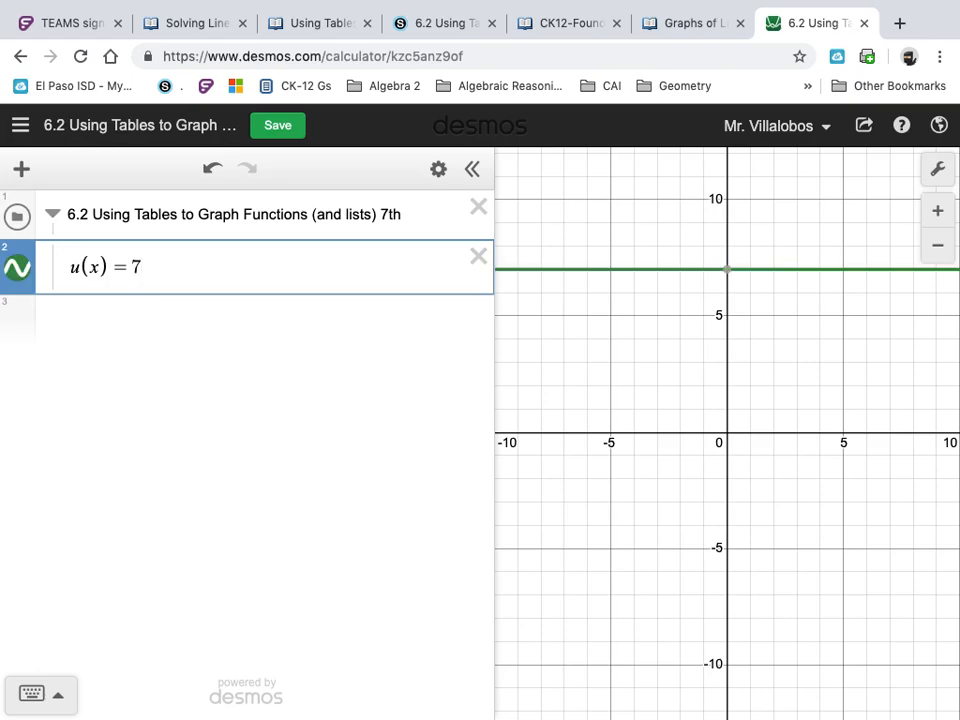
key(BackSpace)
text(6.50x)
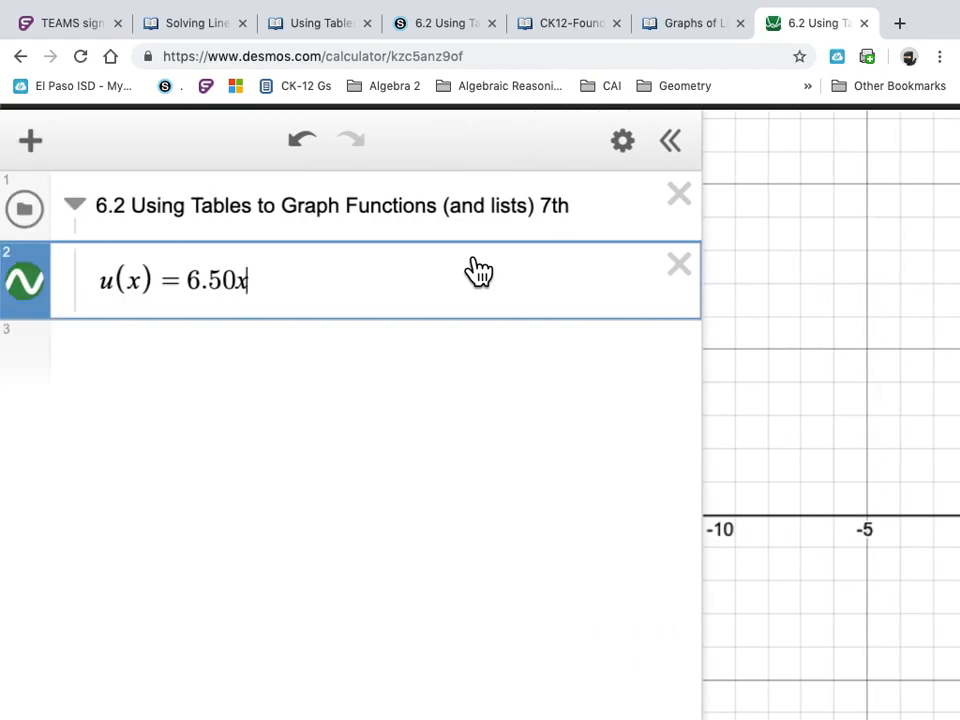
Define the function s(x) = u(x) + u(x) on a new line below u(x).
key(Return)
text(m)
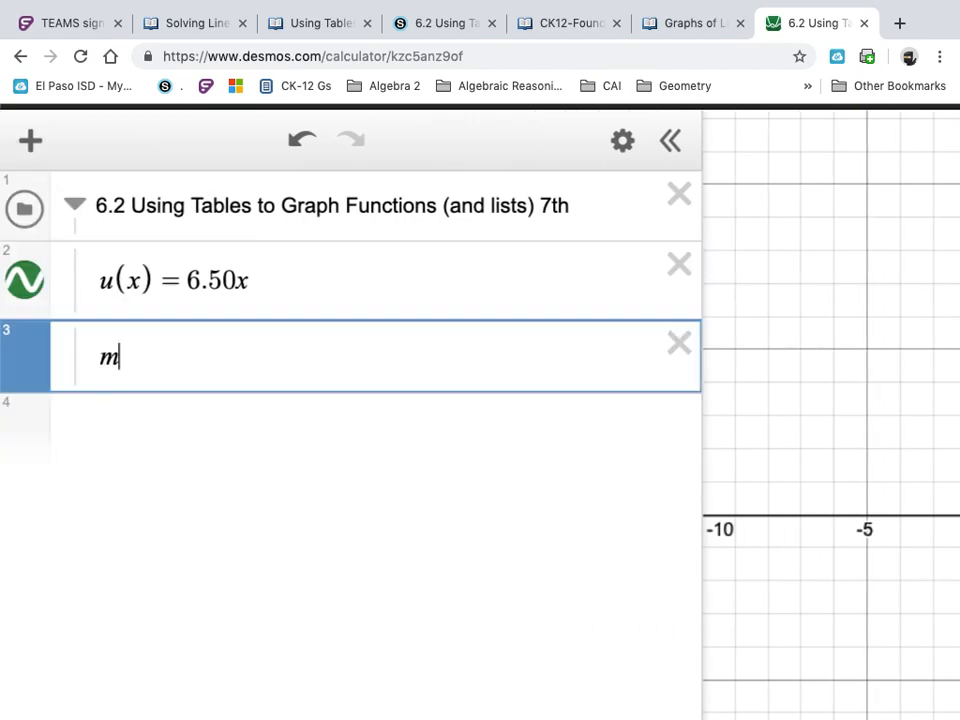
key(BackSpace)
text(s(x)=)
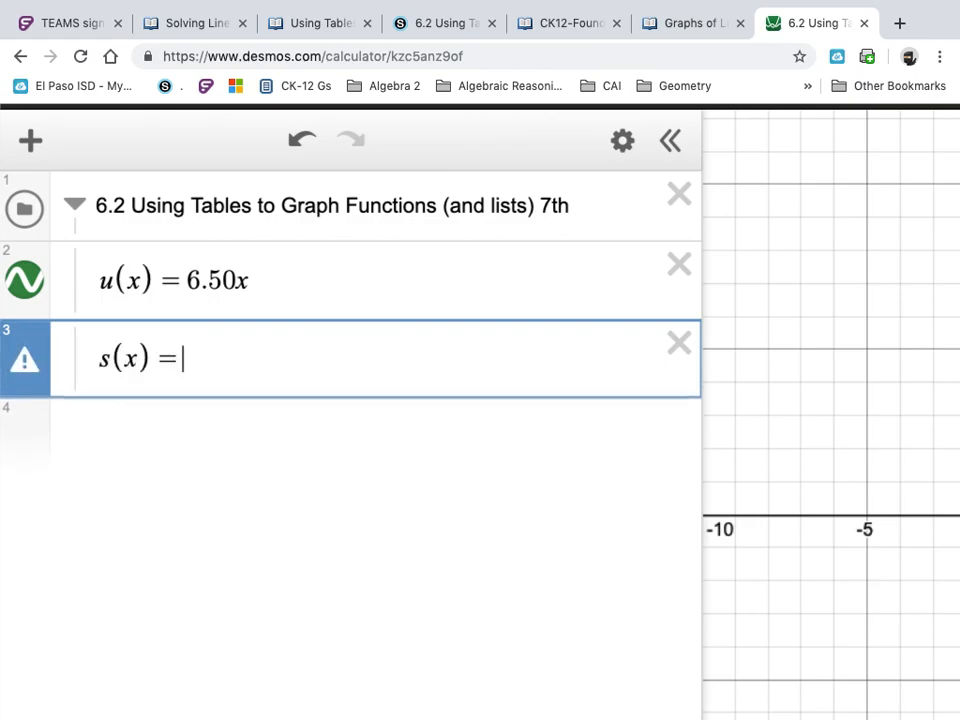
text(u(x)+)
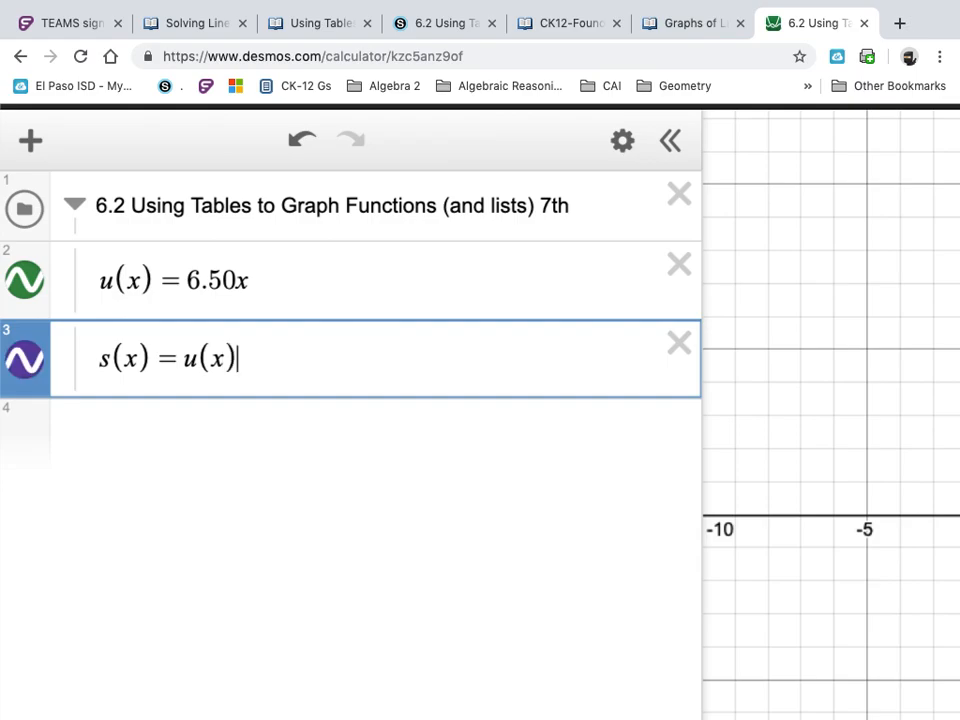
text(U)
key(BackSpace)
text(u()
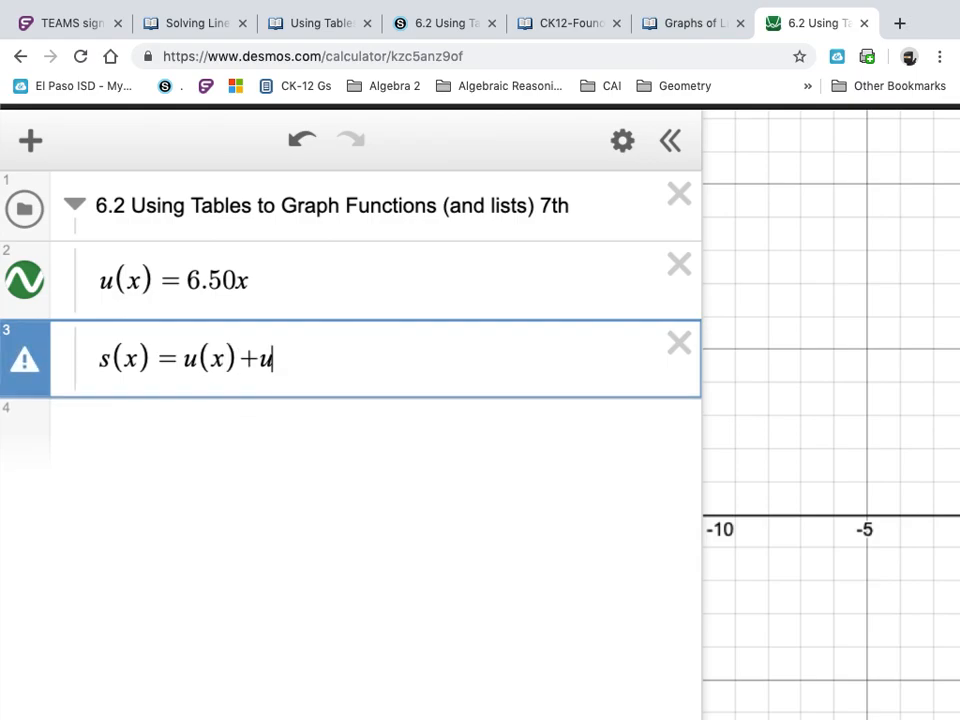
text(x))
Insert a table below s(x) and fill its x₁ column with the whole numbers 0 through 10.
key(Return)
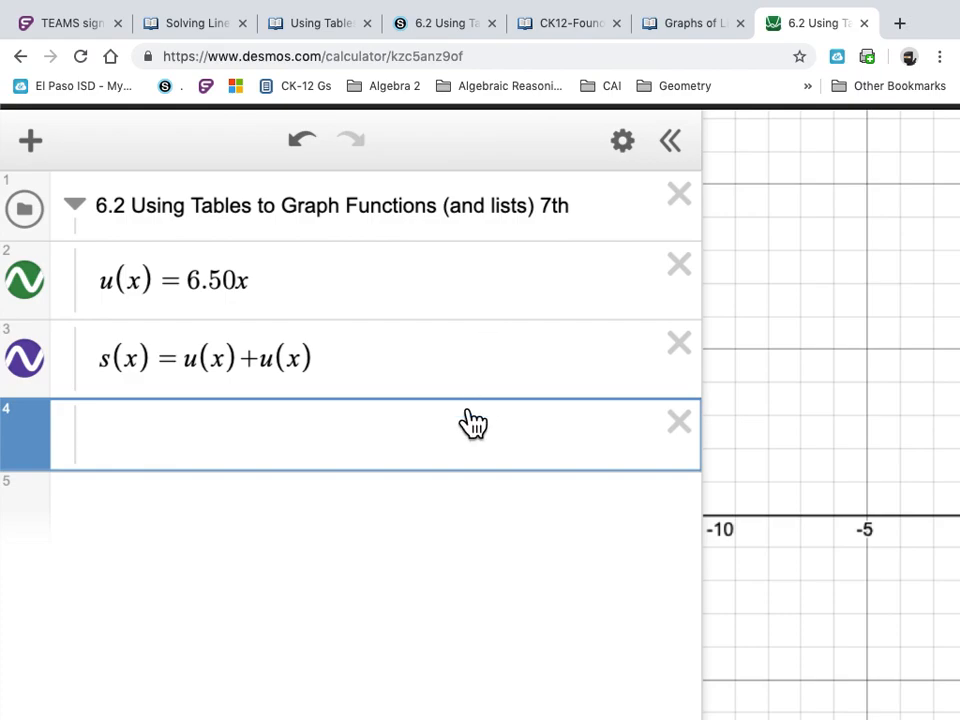
click(44, 158)
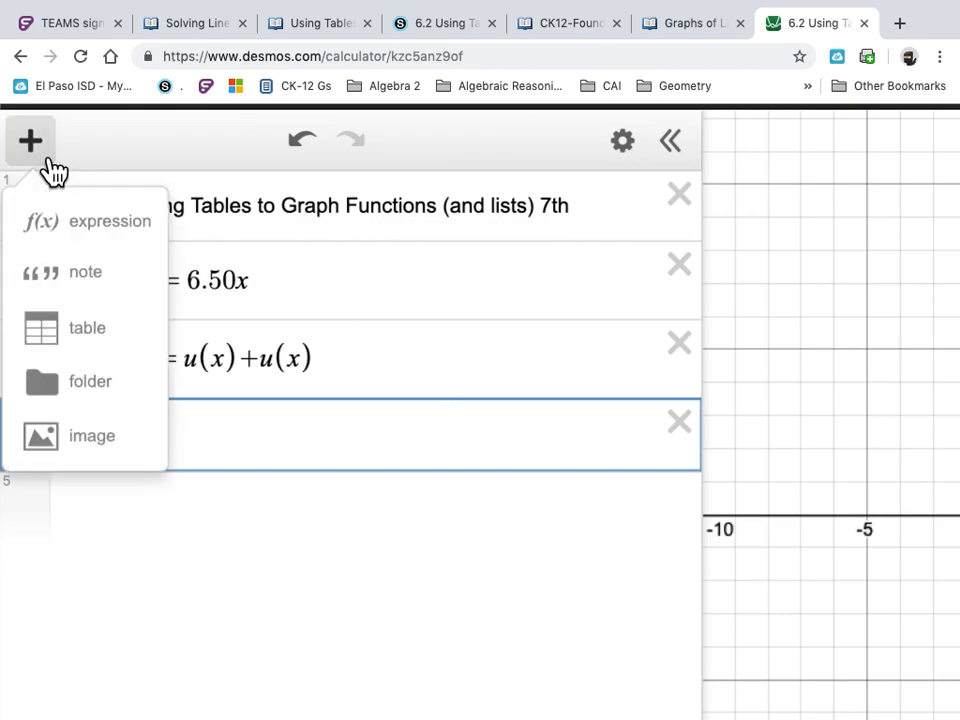
click(94, 327)
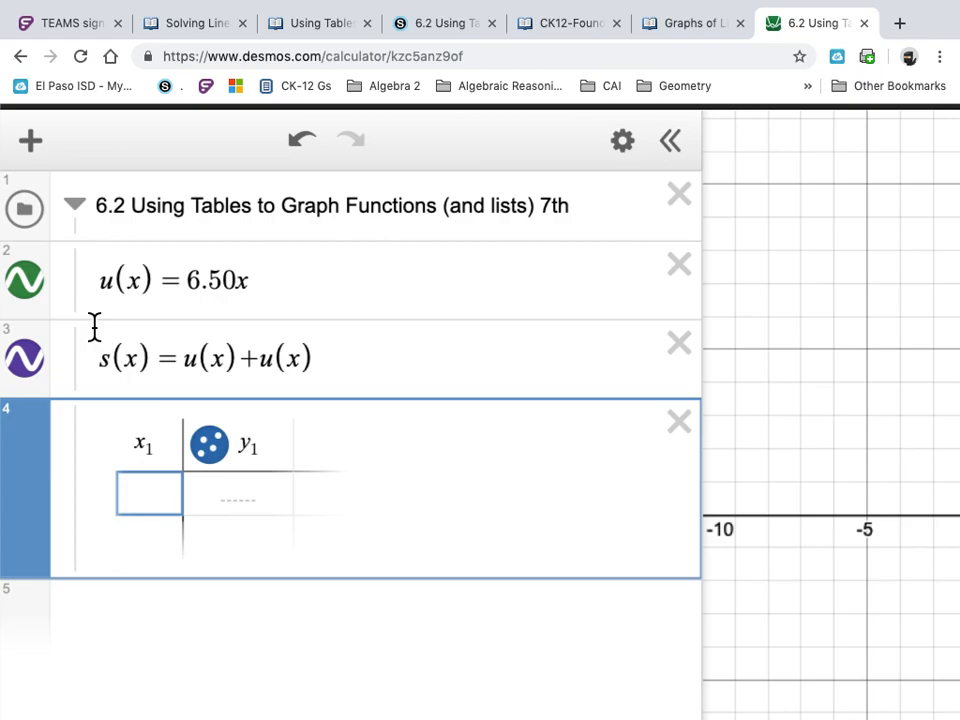
text(0)
key(Return)
text(1)
key(Return)
text(2)
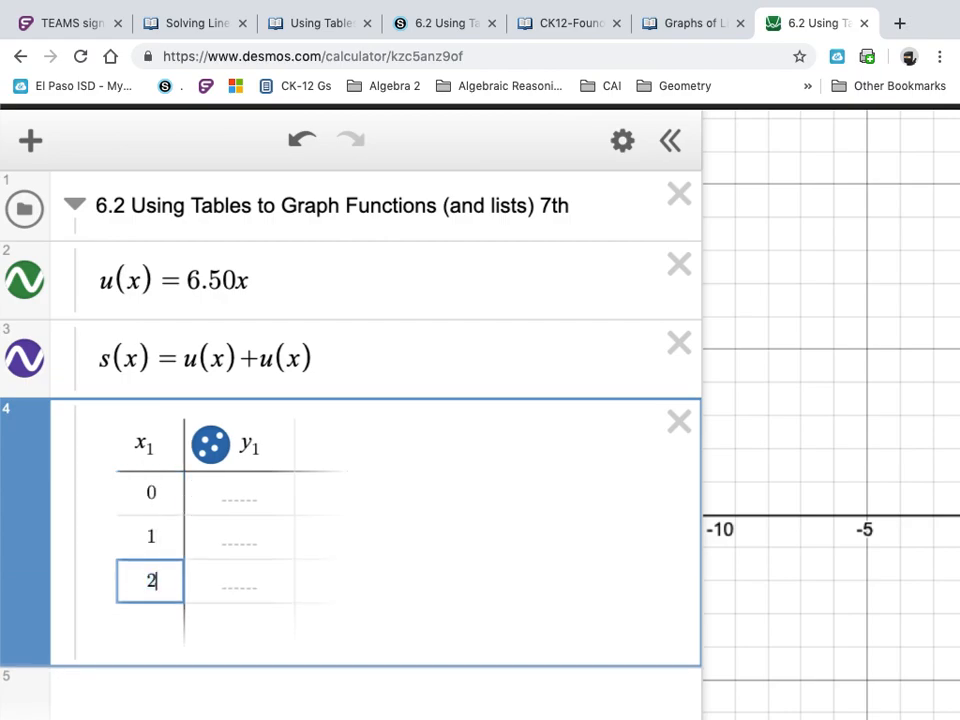
key(Return)
text(3)
key(Return)
text(4)
key(Return)
text(5)
key(Return)
text(6)
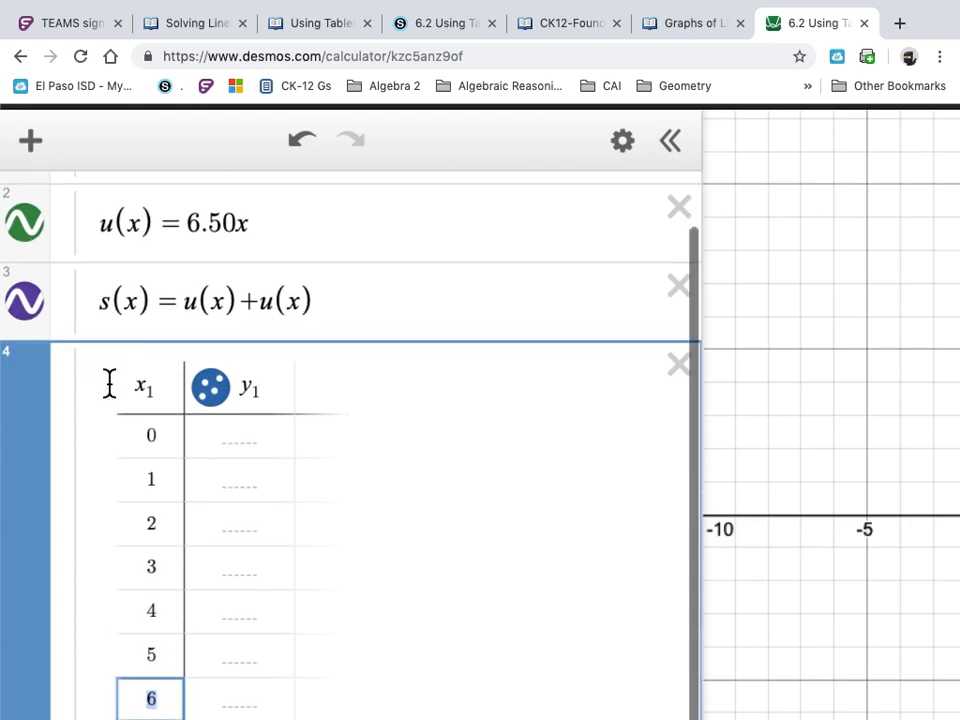
key(Return)
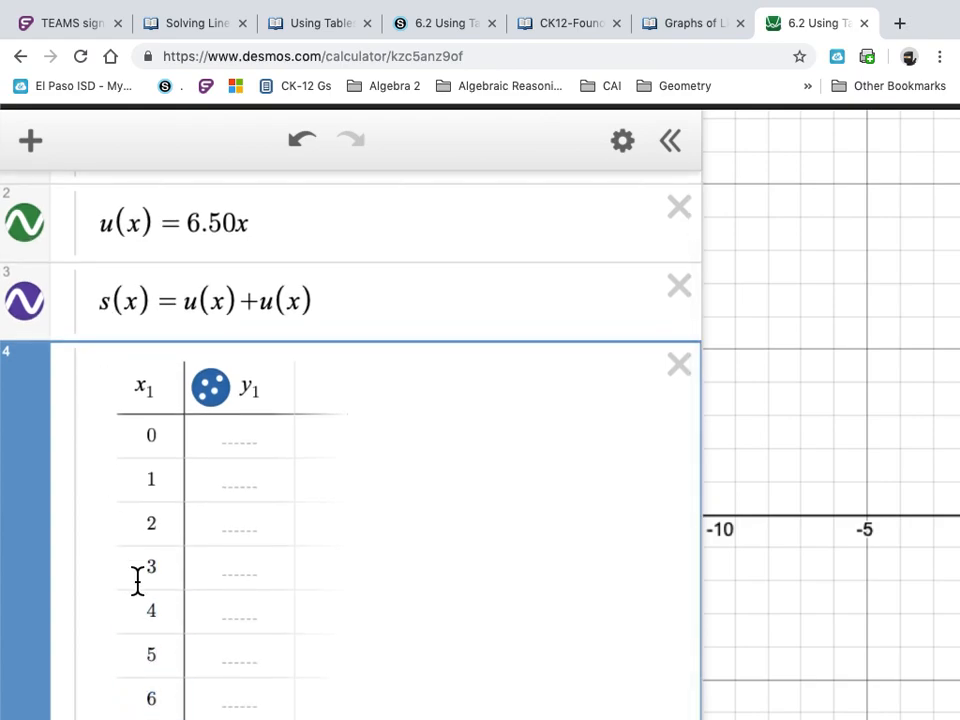
key(Return)
key(Return)
key(Return)
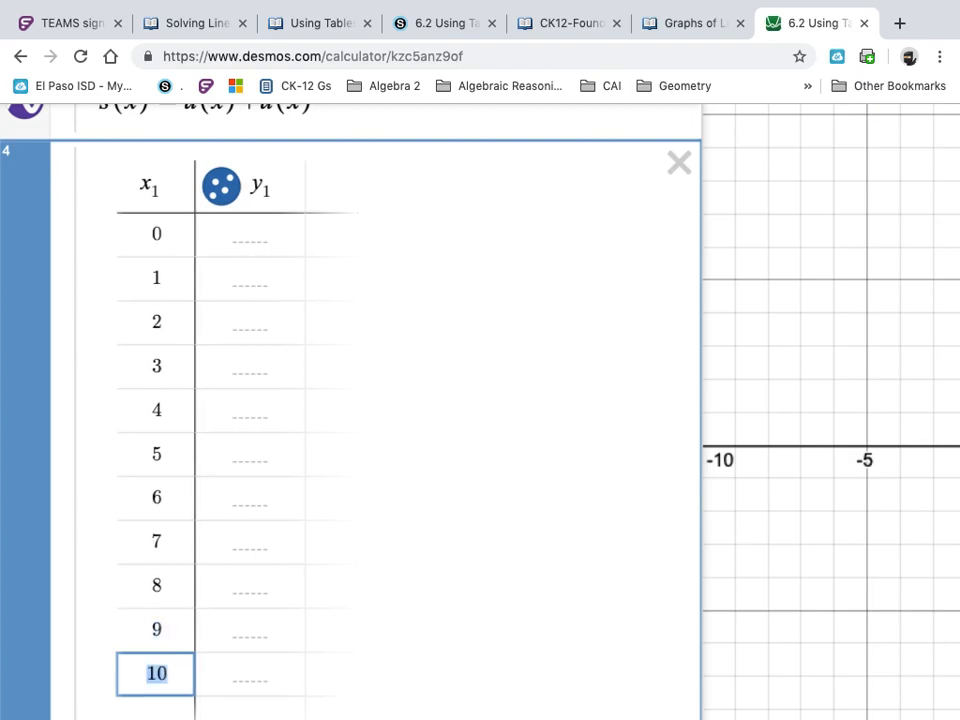
Delete the table rows for the x₁ values 4 through 10.
scroll(155, 628, up, 2)
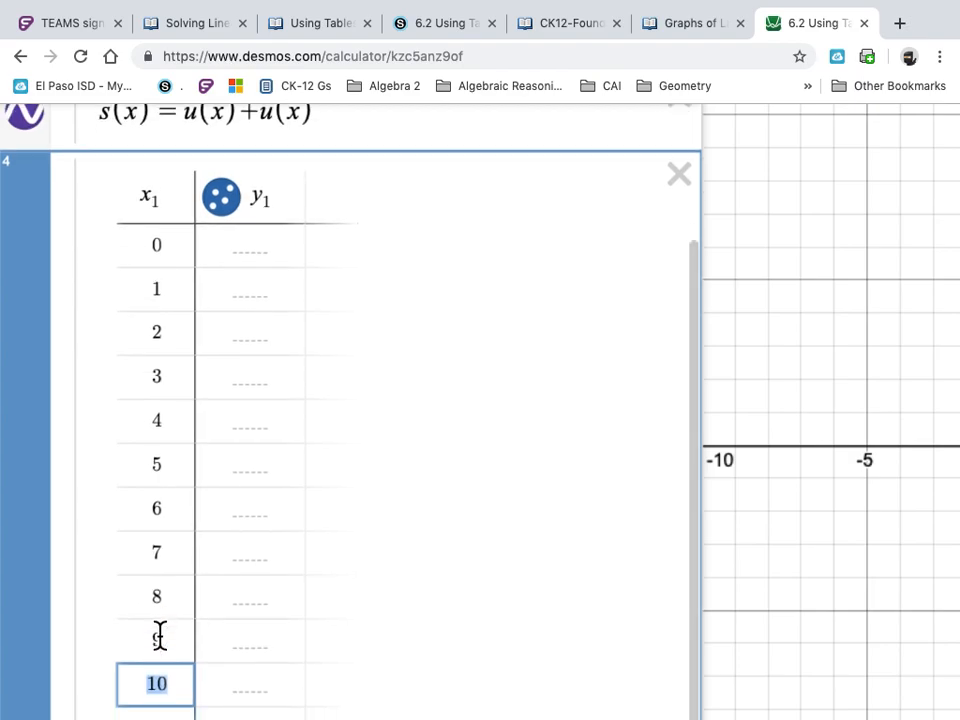
key(BackSpace)
key(BackSpace)
key(BackSpace)
key(BackSpace)
key(BackSpace)
key(BackSpace)
key(BackSpace)
key(BackSpace)
key(BackSpace)
key(BackSpace)
key(BackSpace)
key(BackSpace)
key(BackSpace)
key(BackSpace)
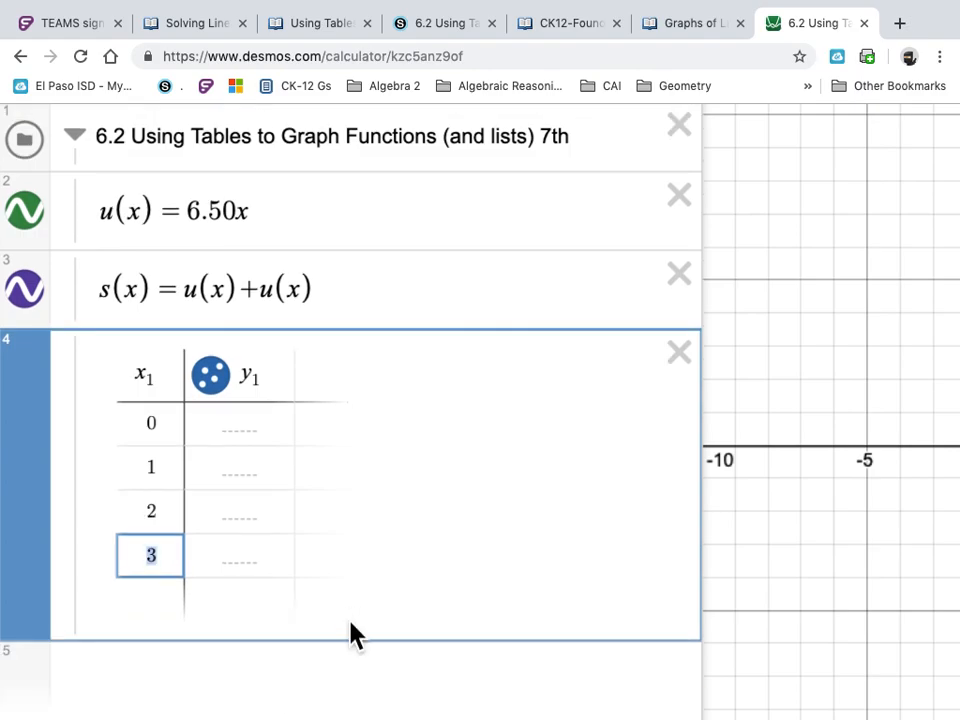
Replace the y₁ heading of the table's second column with u(x₁).
scroll(379, 566, up, 2)
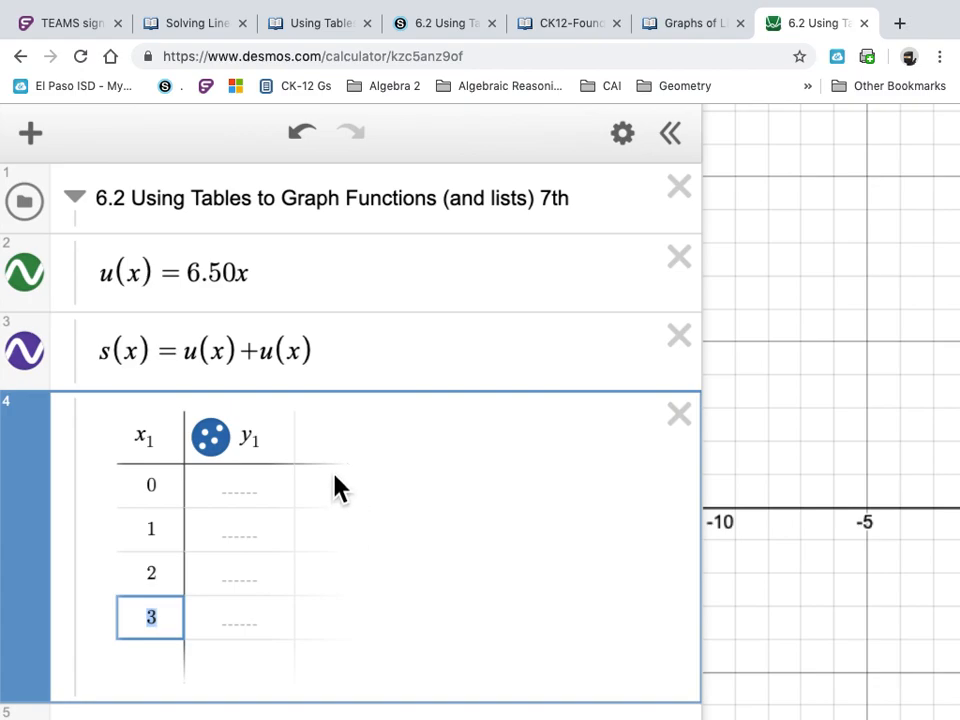
double_click(281, 443)
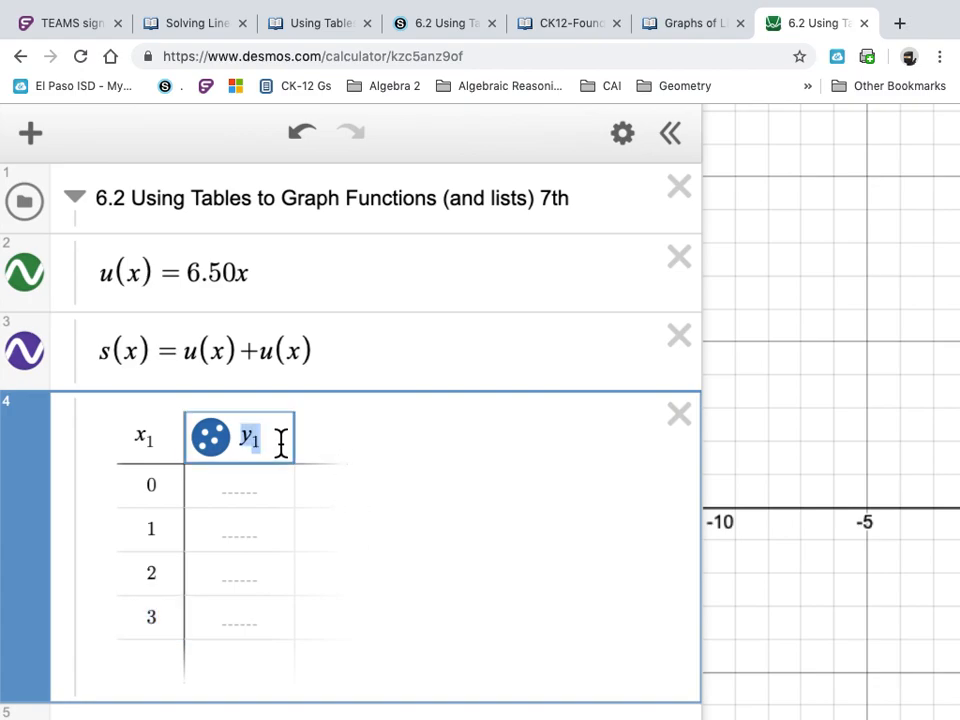
key(BackSpace)
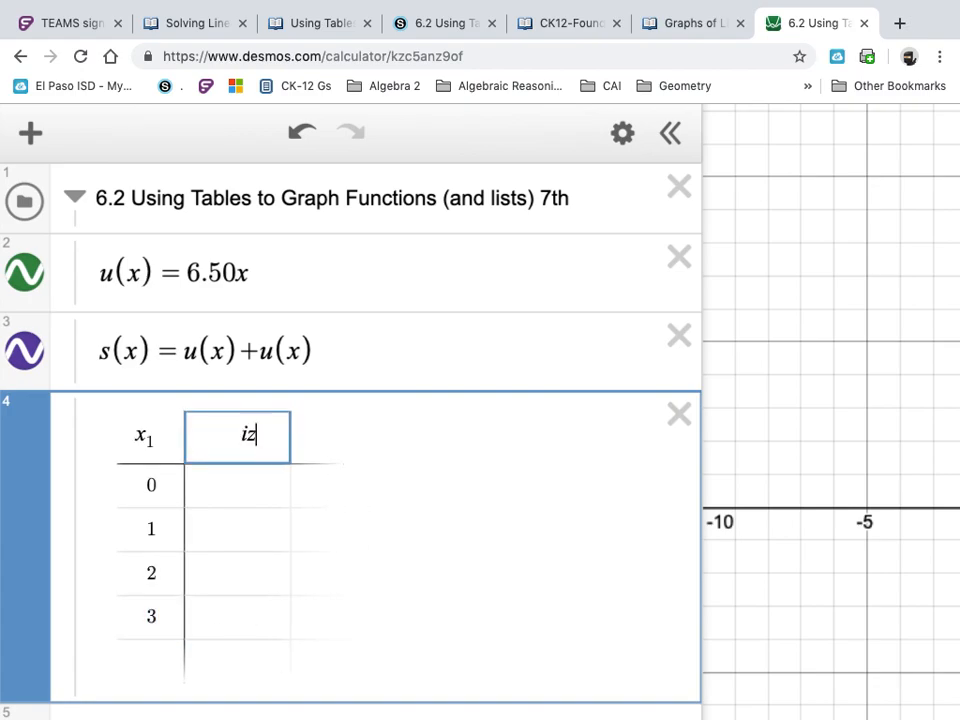
text(u()
key(BackSpace)
text((x2)
key(BackSpace)
text(1)
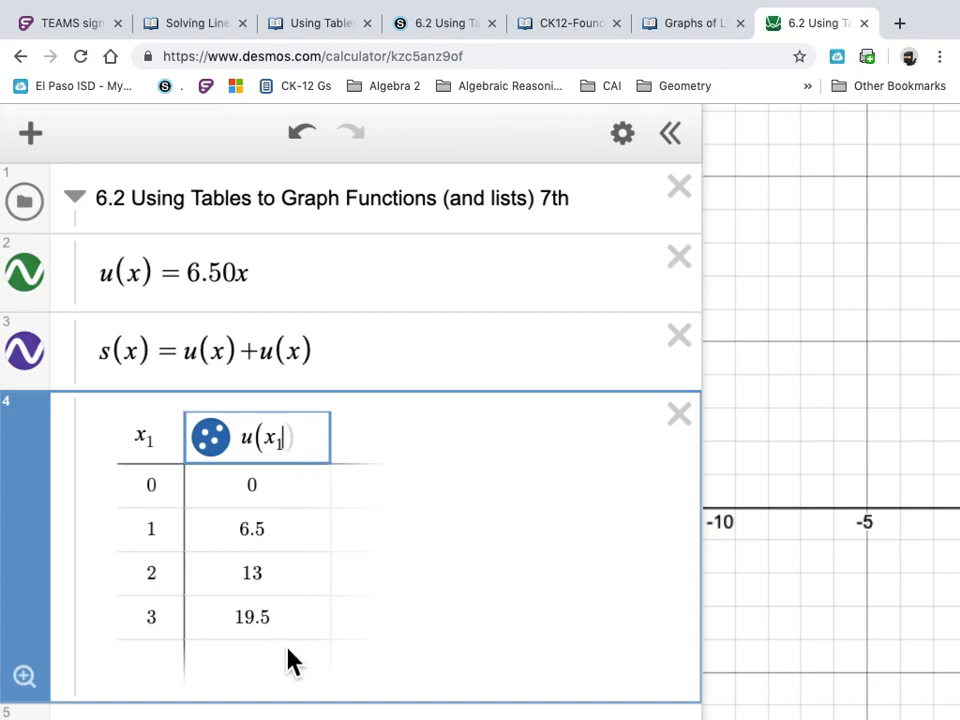
Add a third table column headed s(x₁).
click(356, 455)
text(s)
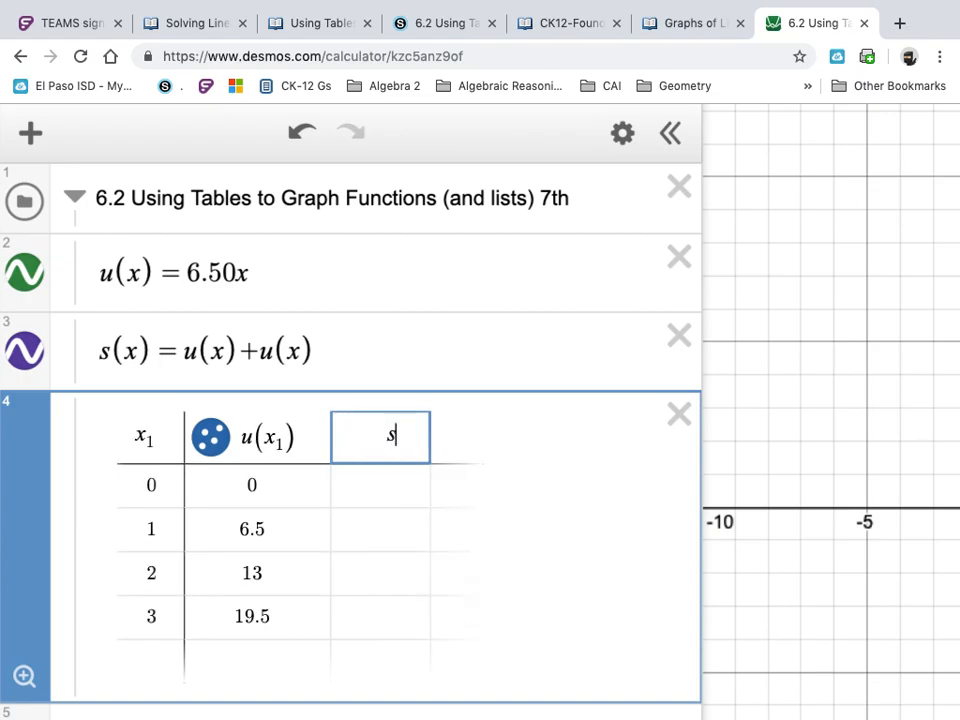
text((x1)
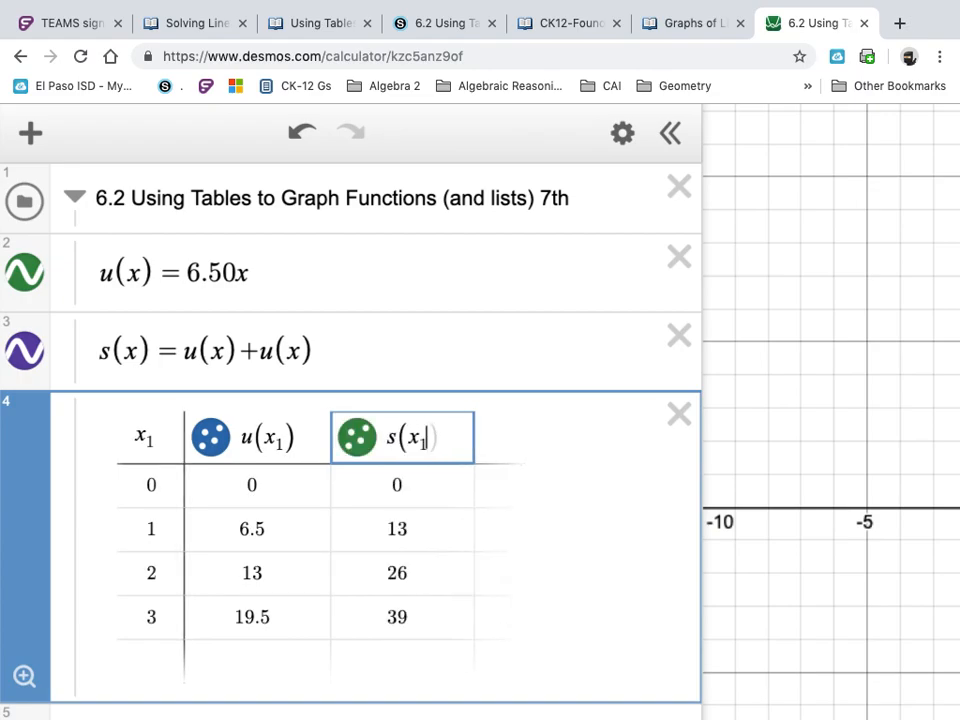
click(582, 552)
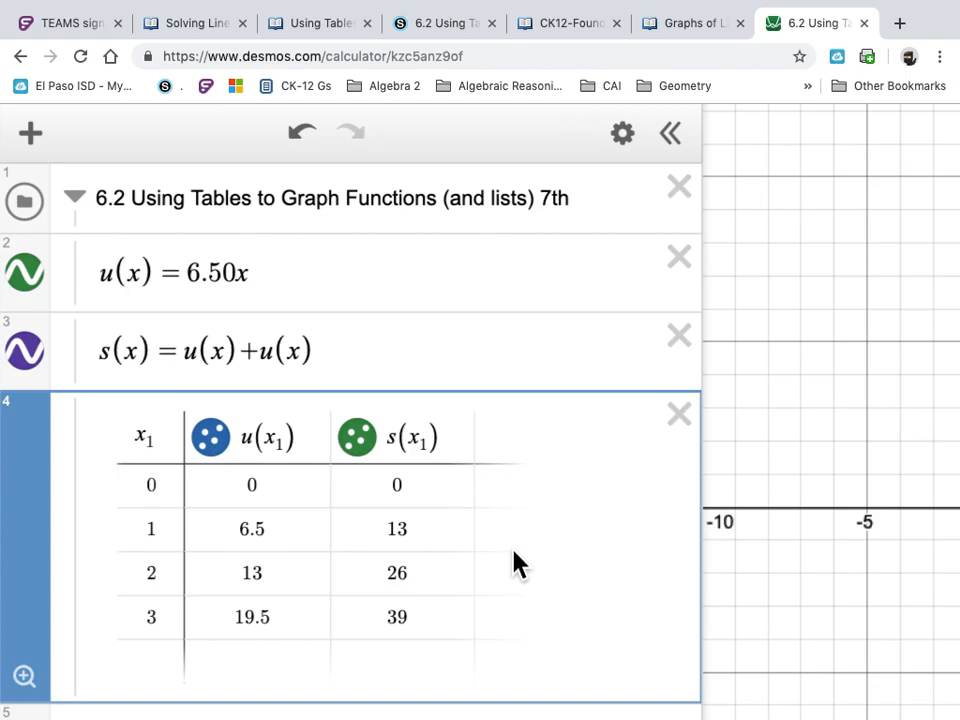
Narrow the expression list to give the graph area more room.
drag(720, 351, 521, 341)
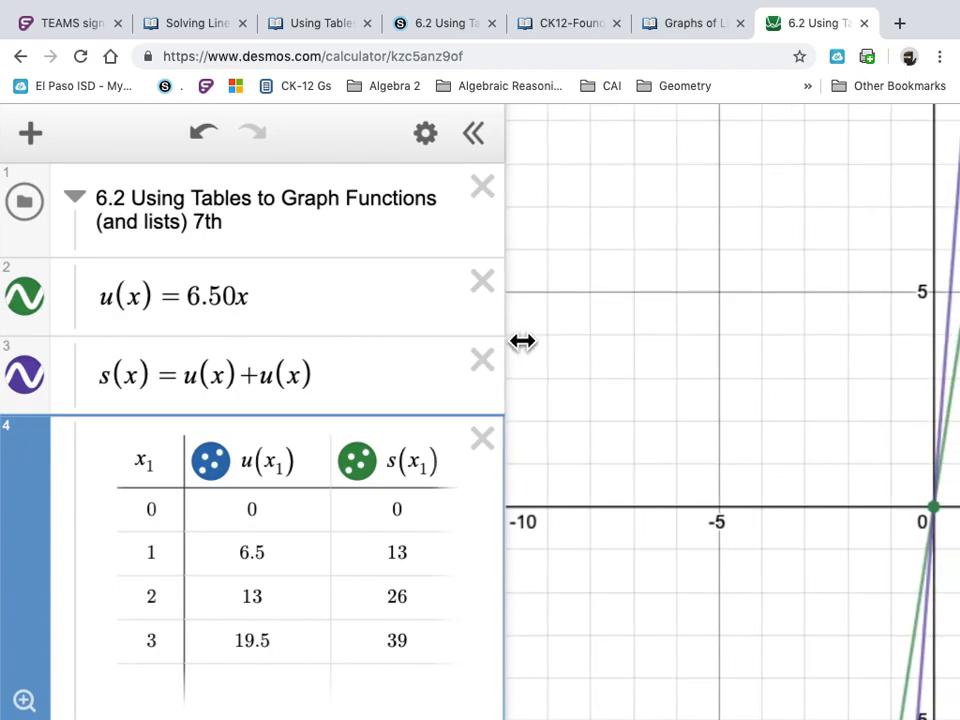
Restrict u(x) = 6.50x to the domain {0 < x} and remove the blank expression beneath it.
drag(895, 462, 654, 476)
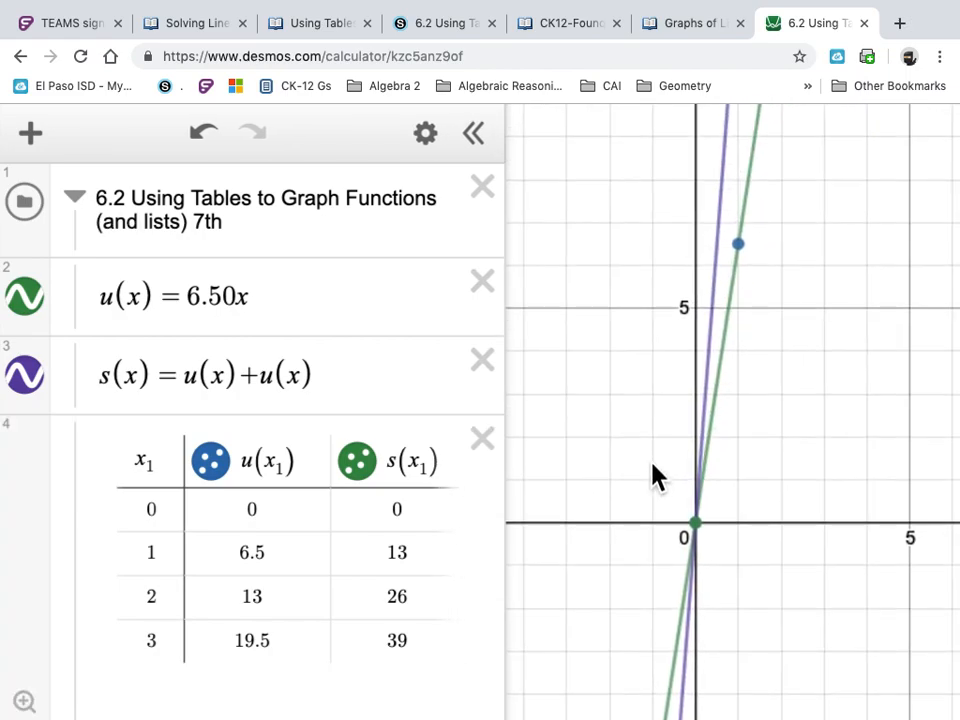
click(342, 311)
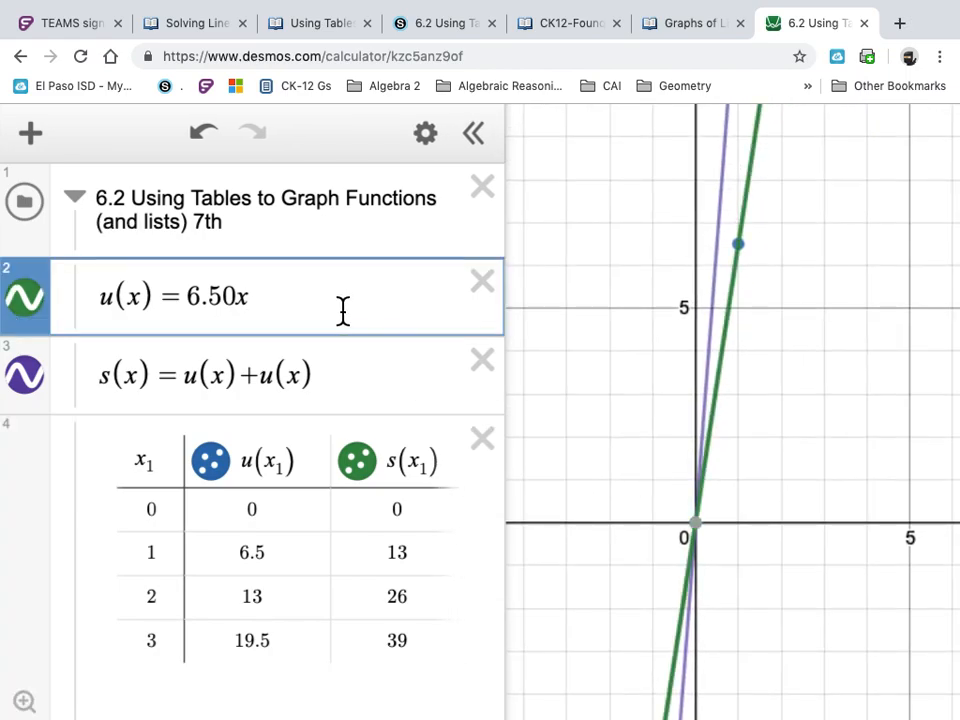
text({0)
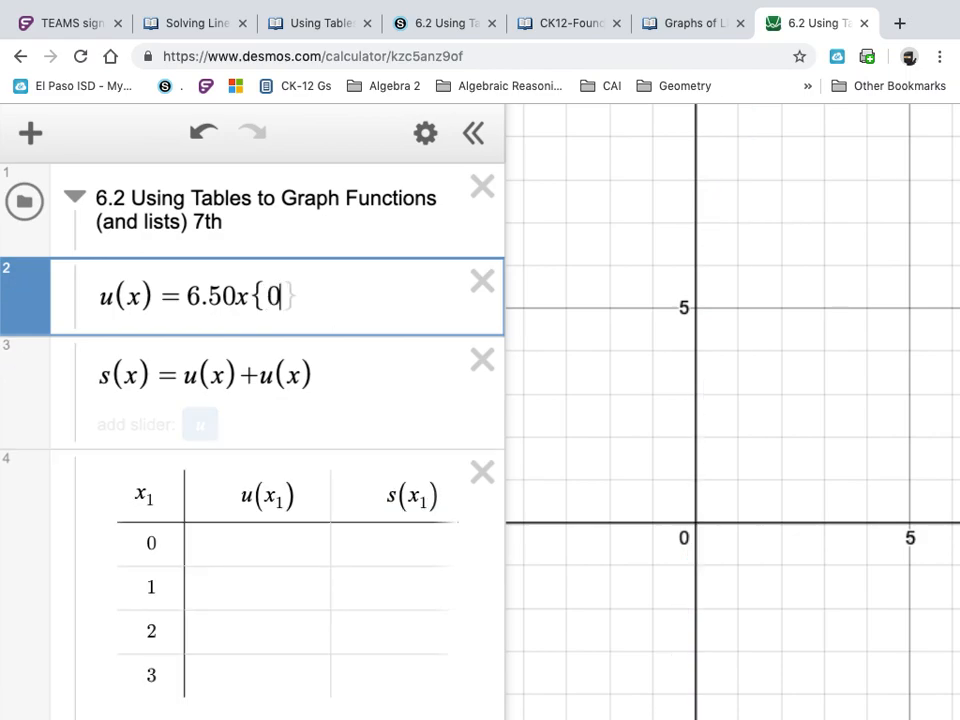
text(<x<20)
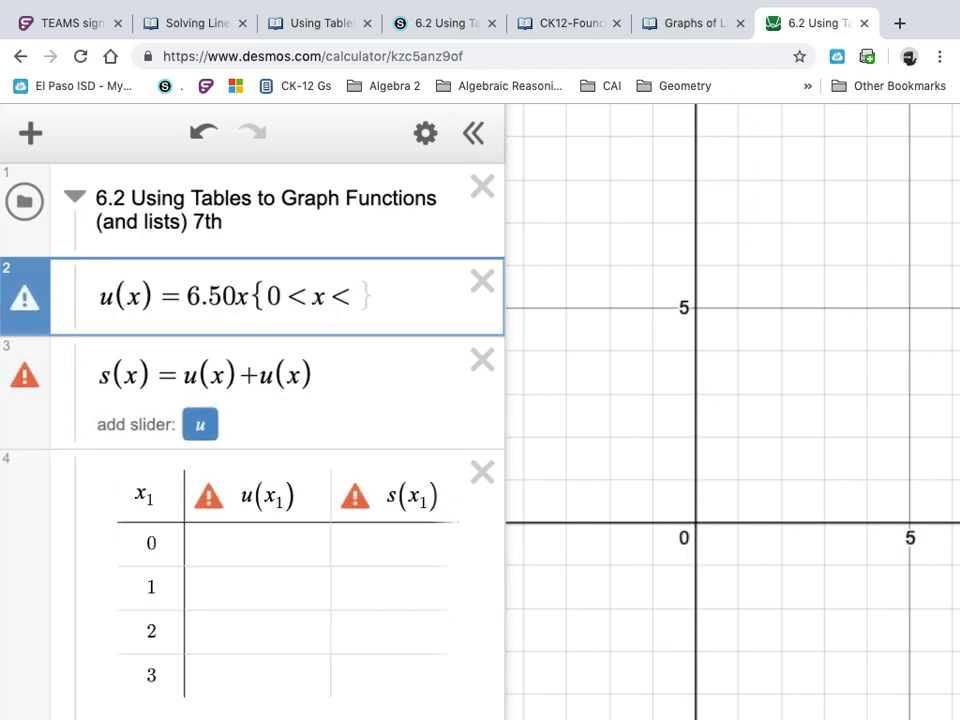
key(BackSpace)
key(BackSpace)
key(BackSpace)
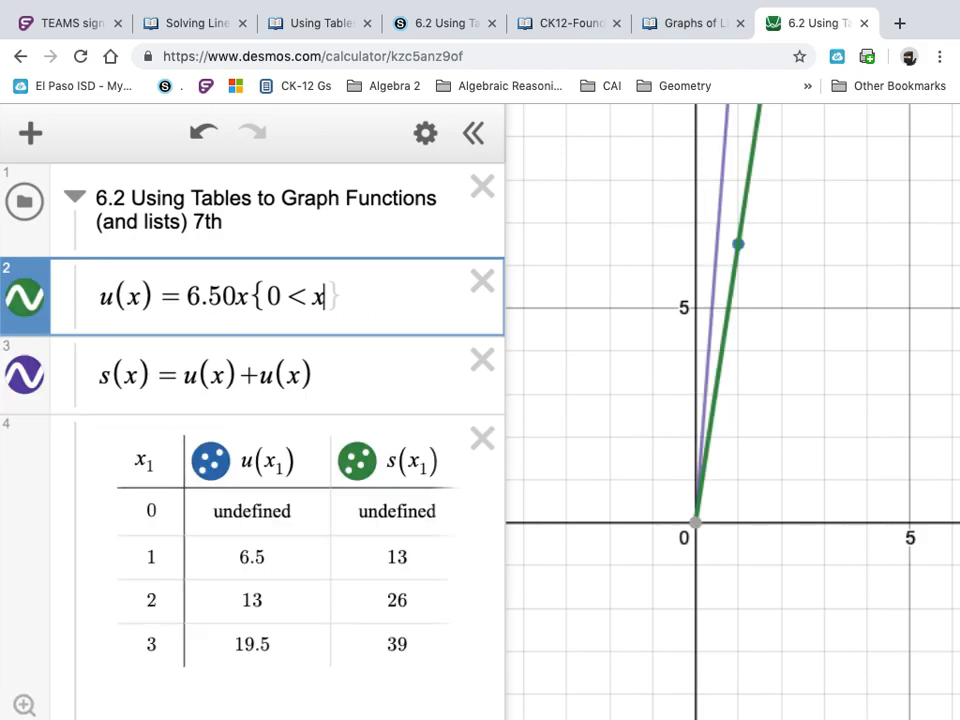
key(Return)
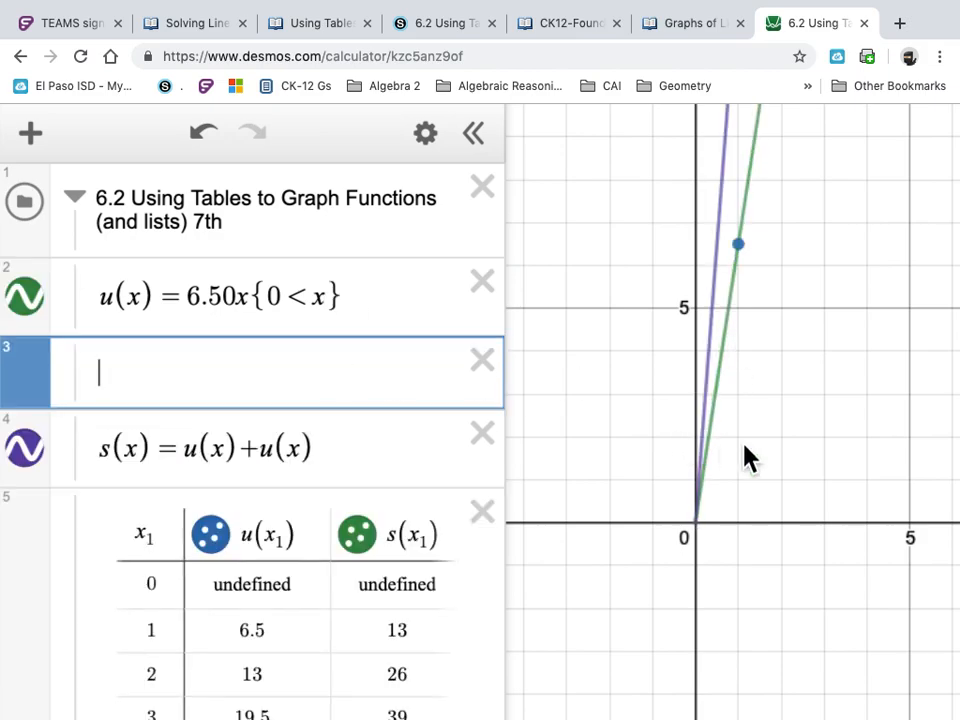
click(785, 470)
drag(785, 470, 729, 521)
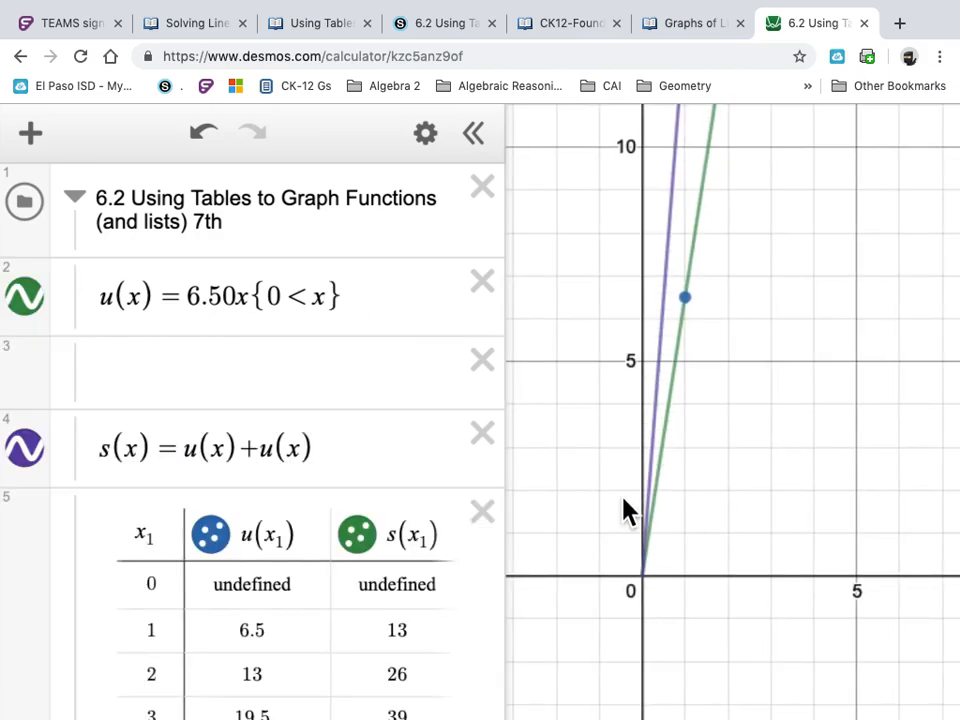
click(485, 385)
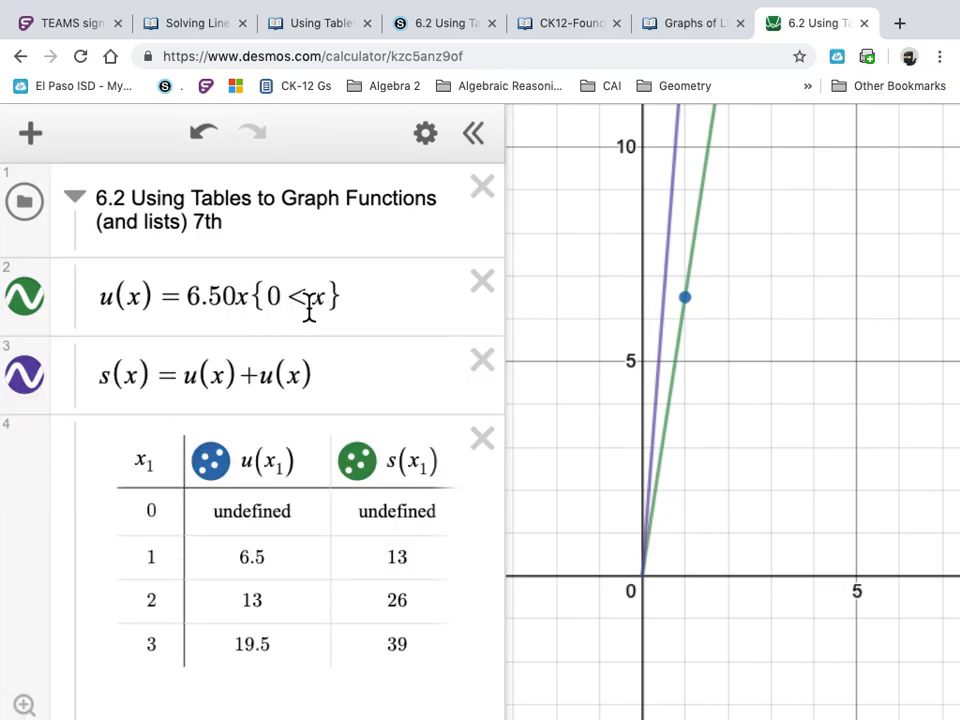
Change u(x) to 6.50 floor(x) for 0 < x and inspect the step segment starting at x = 1.
click(239, 302)
text(floo)
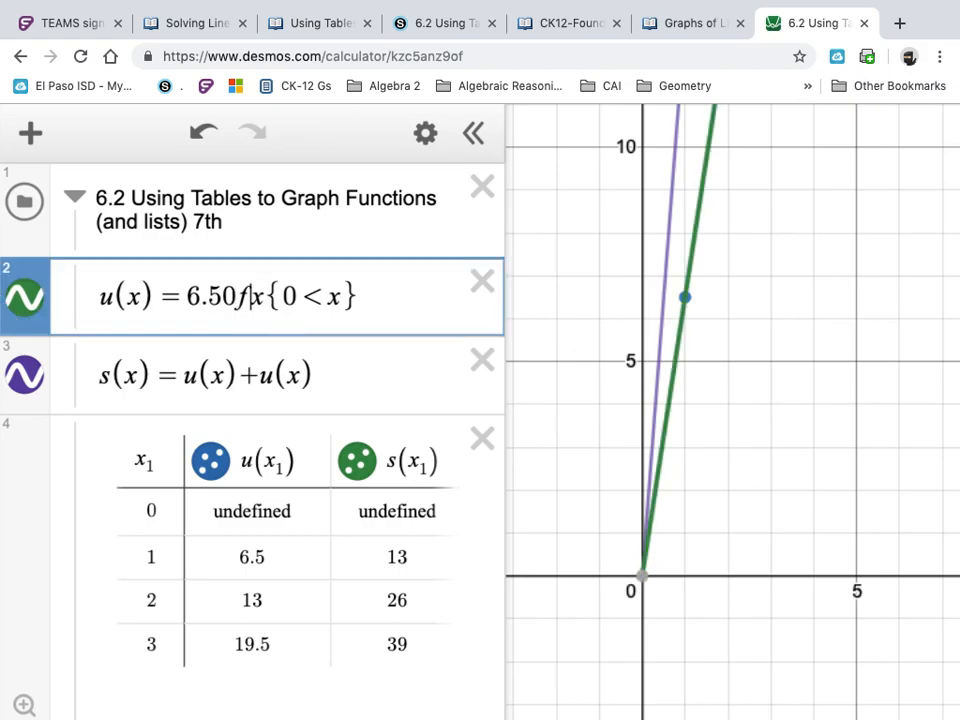
text(r(x)
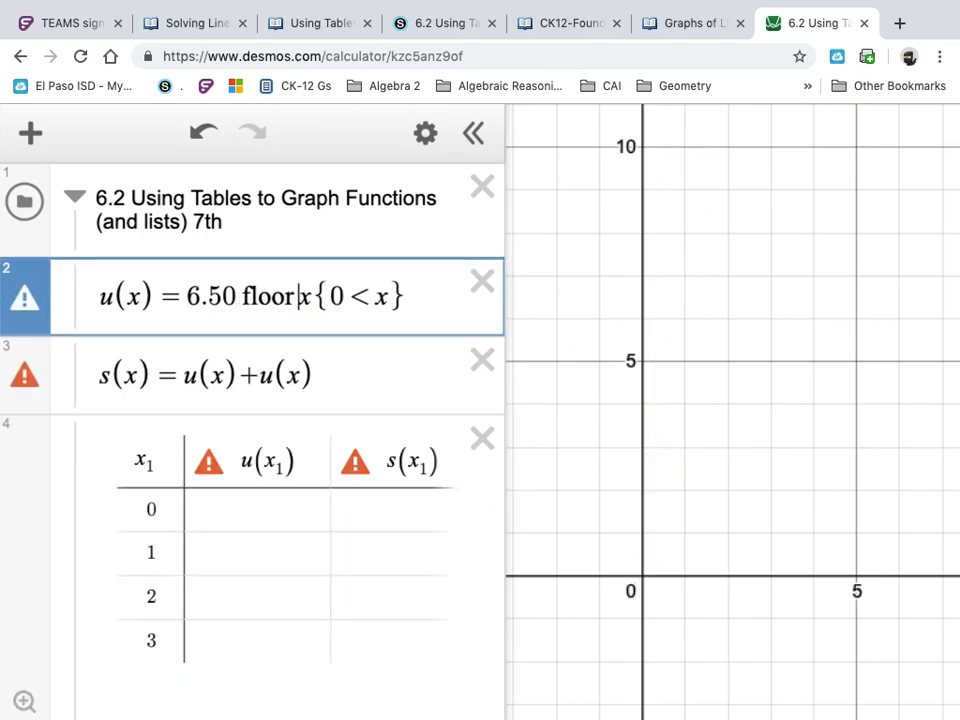
text())
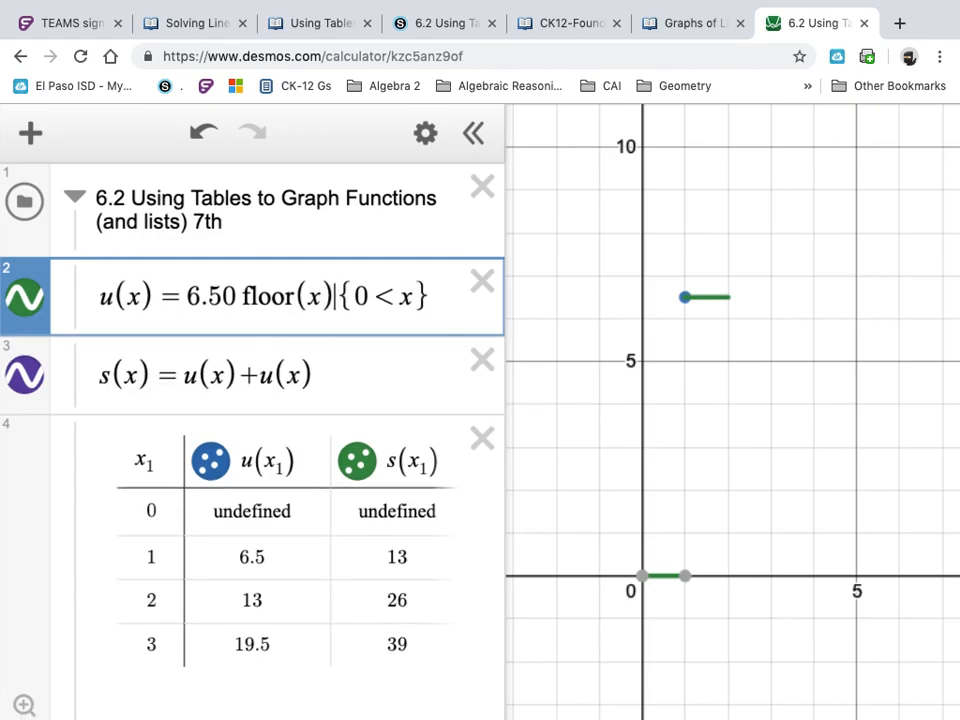
scroll(835, 265, down, 2)
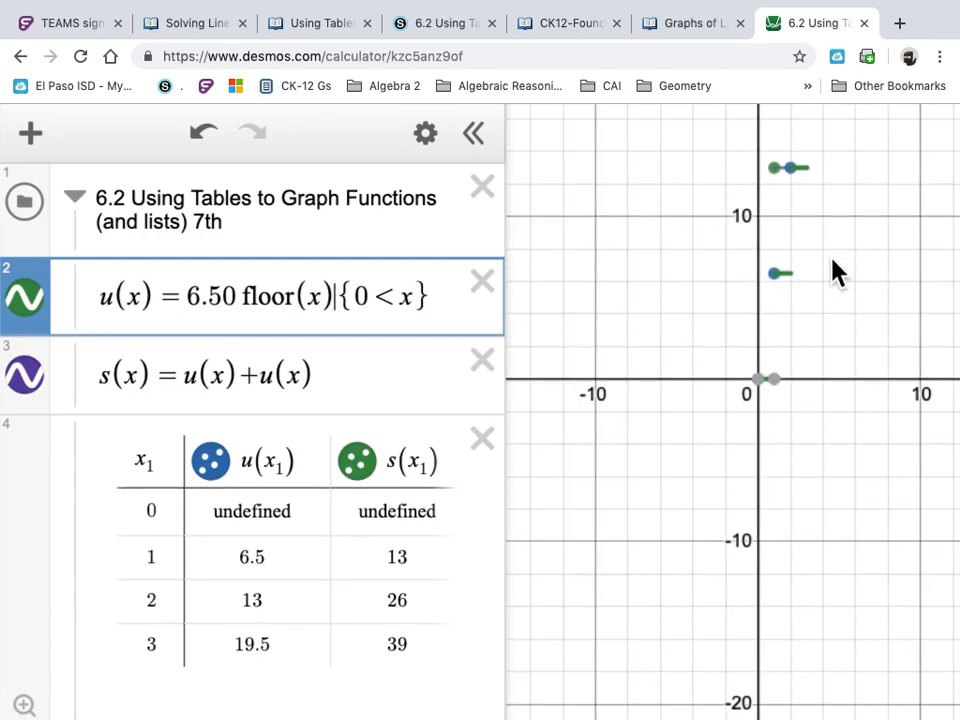
drag(831, 259, 688, 420)
mouse_move(628, 437)
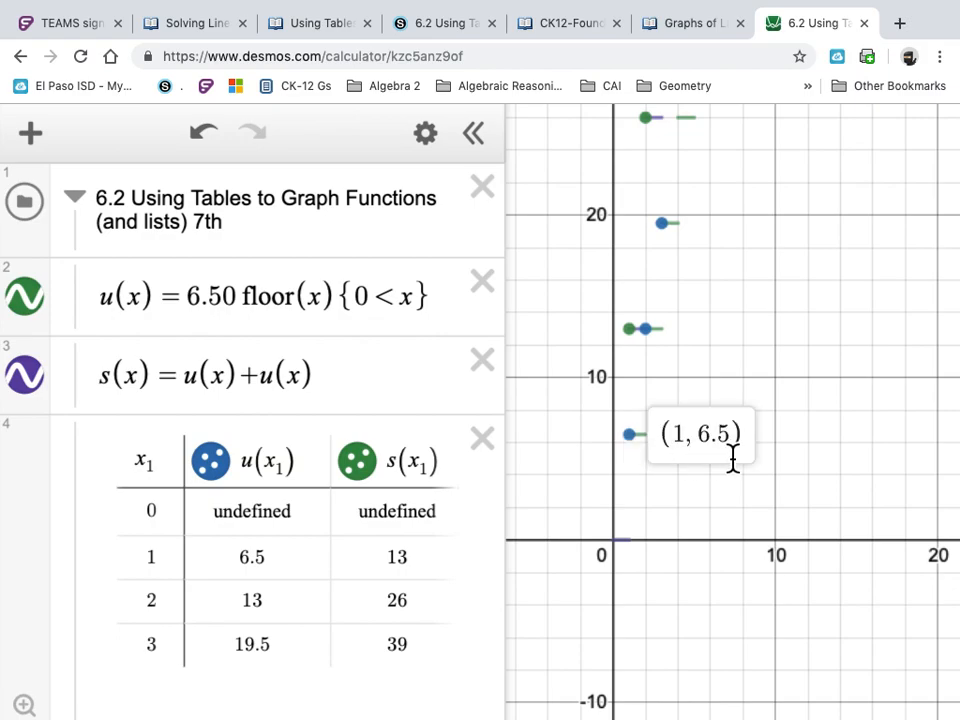
click(648, 444)
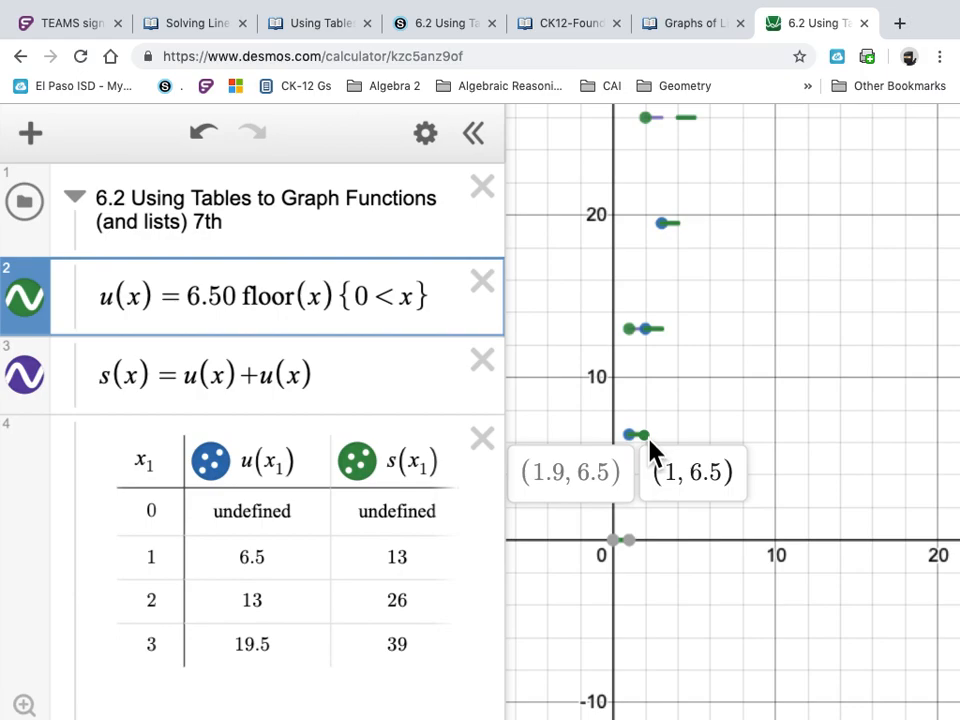
Replace floor(x) with plain x in the definition of u(x).
click(334, 314)
drag(334, 314, 245, 310)
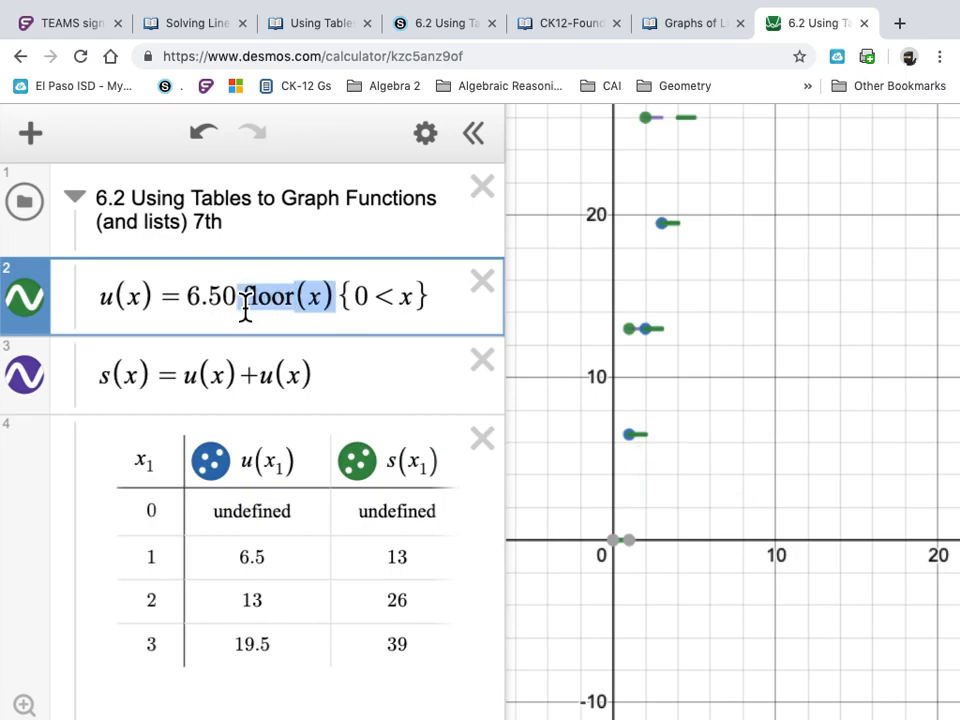
text(x)
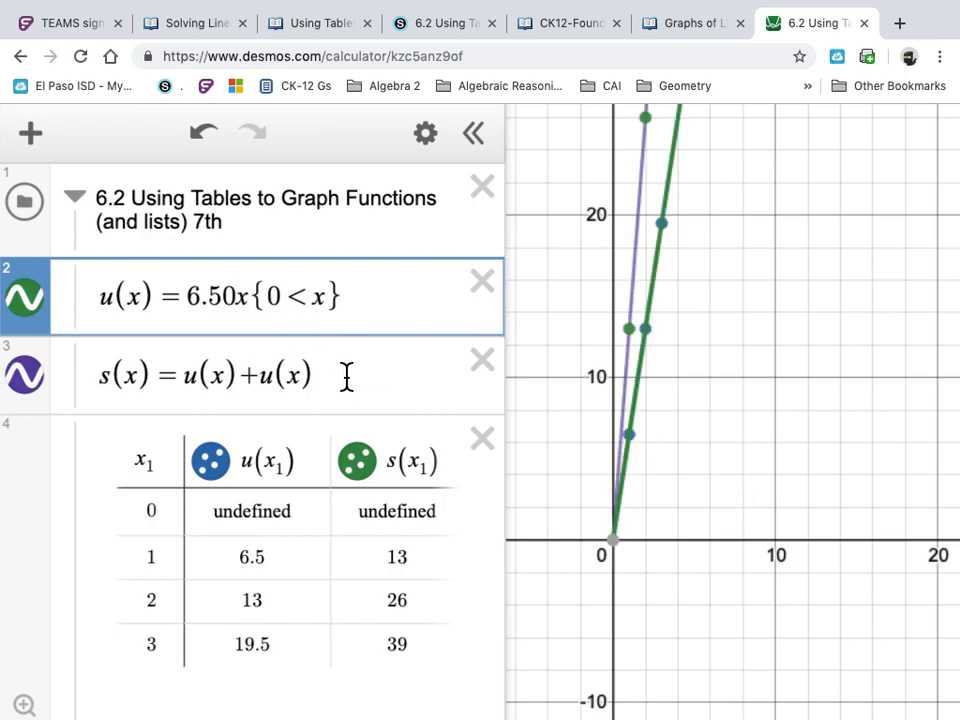
Hide the graphs of u(x) and s(x) so only the table points are plotted.
click(45, 310)
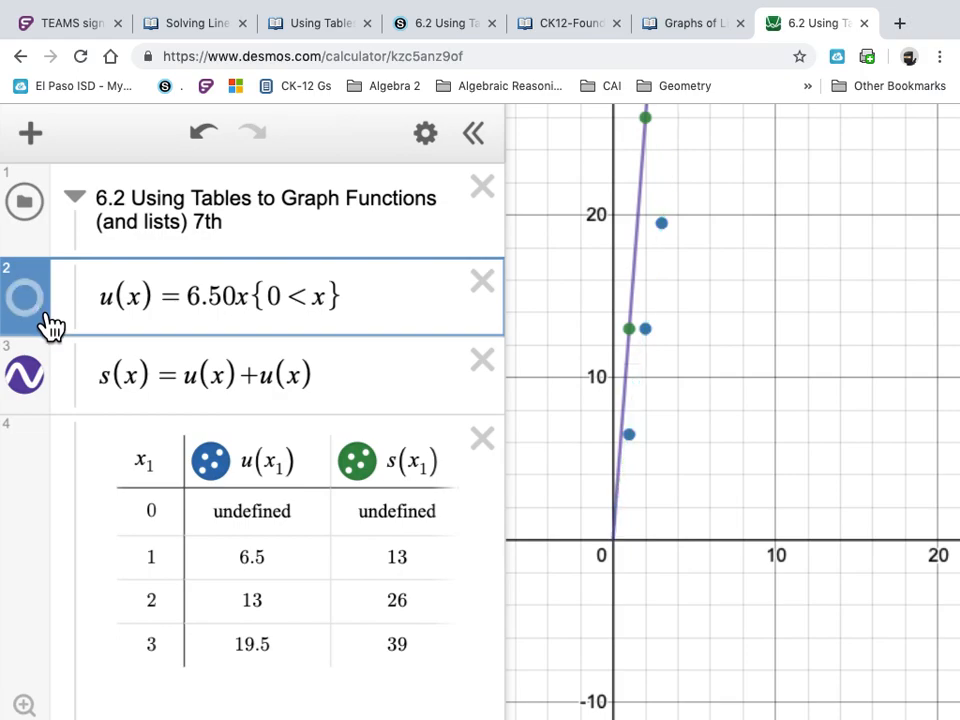
click(46, 388)
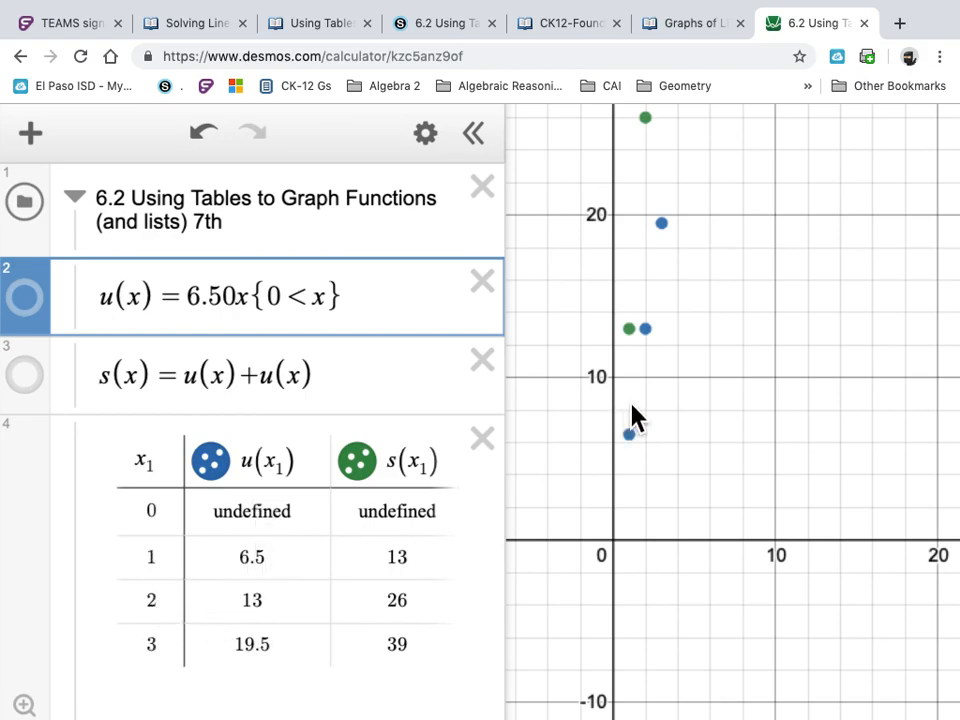
drag(711, 495, 677, 615)
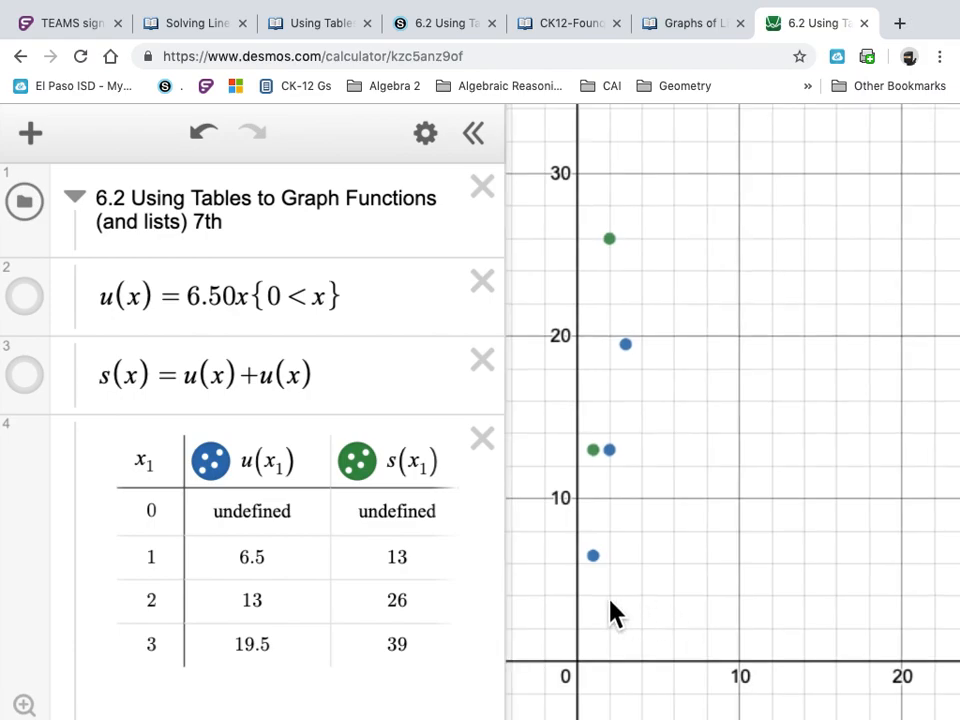
Collapse the folder holding the 6.2 Using Tables to Graph Functions expressions.
scroll(292, 615, down, 3)
scroll(300, 620, up, 4)
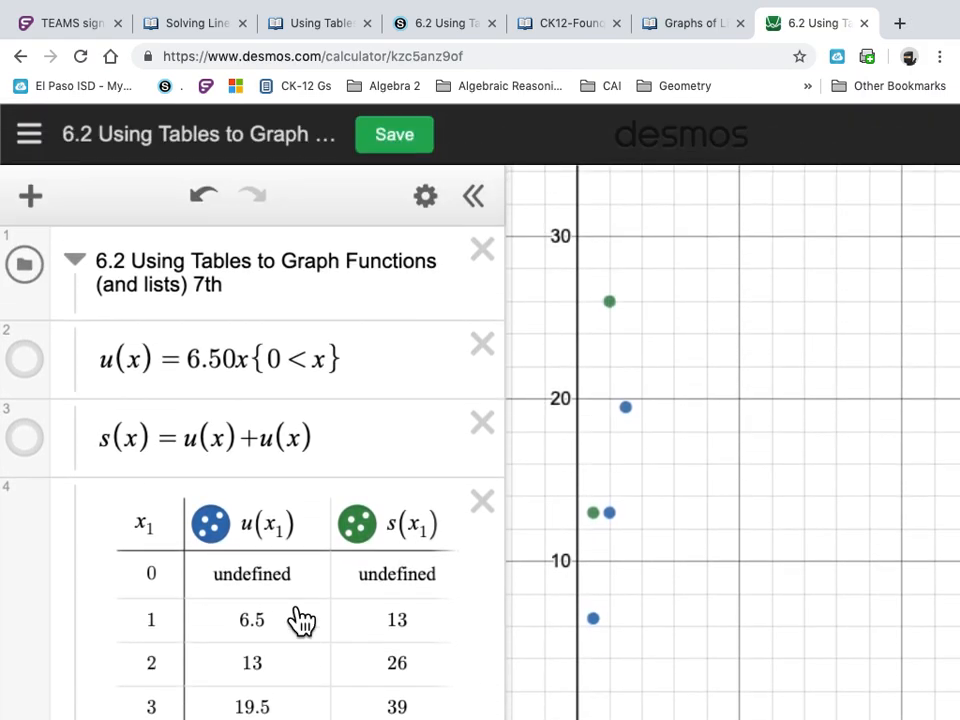
scroll(287, 605, down, 2)
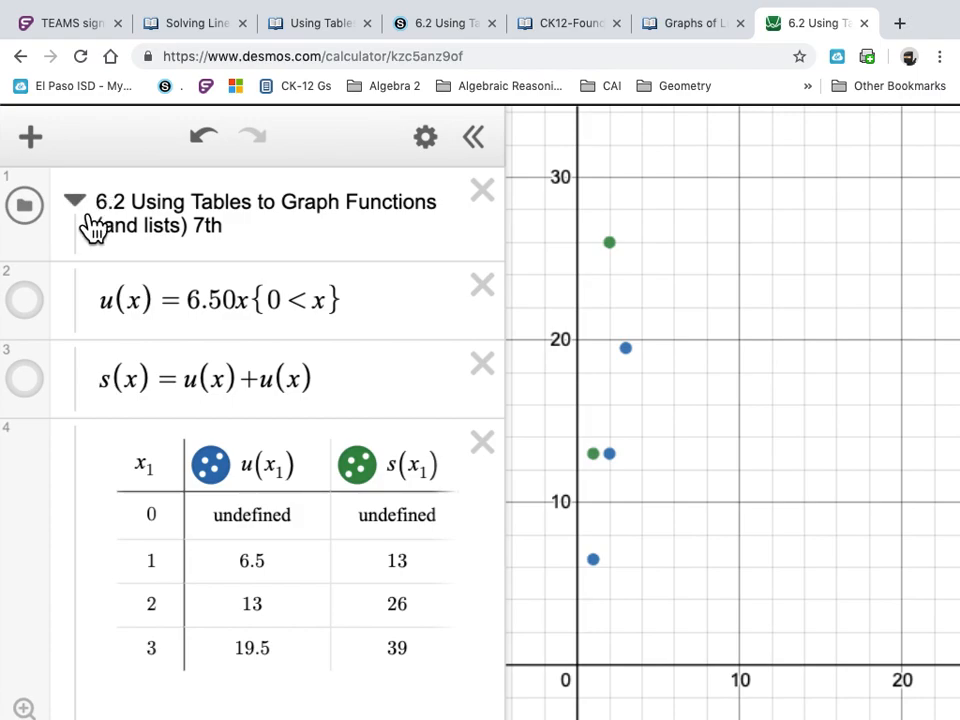
click(88, 218)
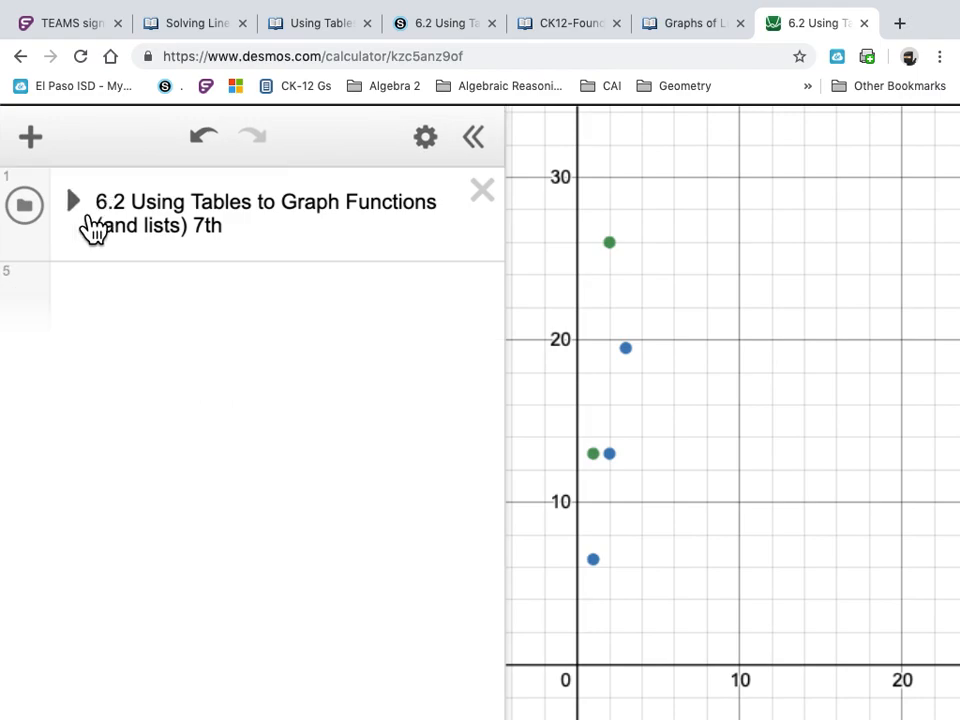
Add a new folder titled "Using lists" below the collapsed lesson 6.2 folder.
click(396, 258)
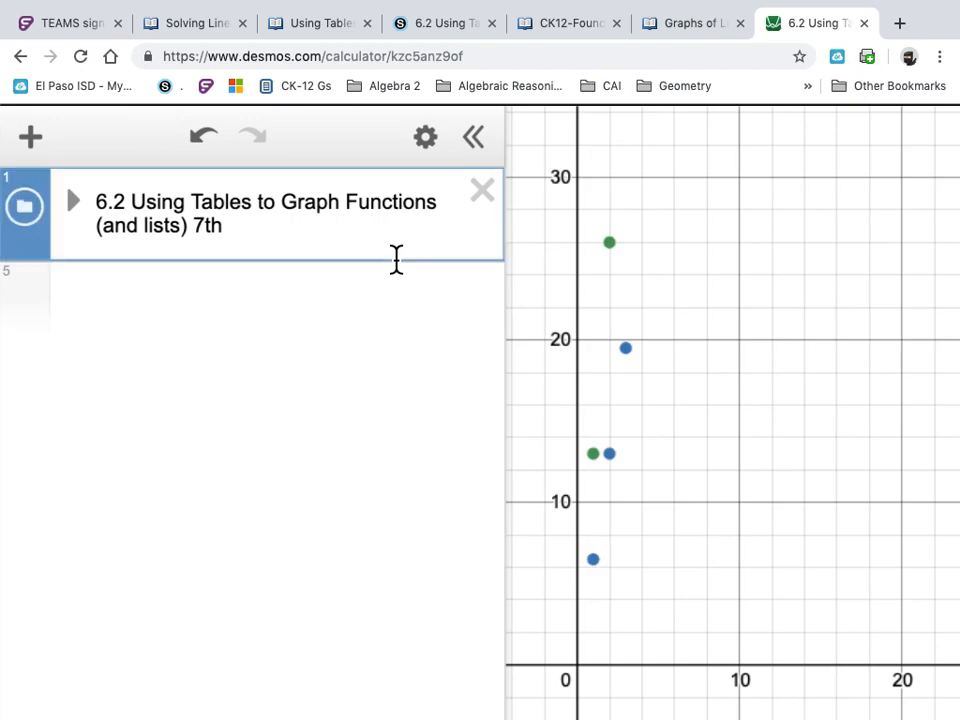
key(Return)
click(30, 137)
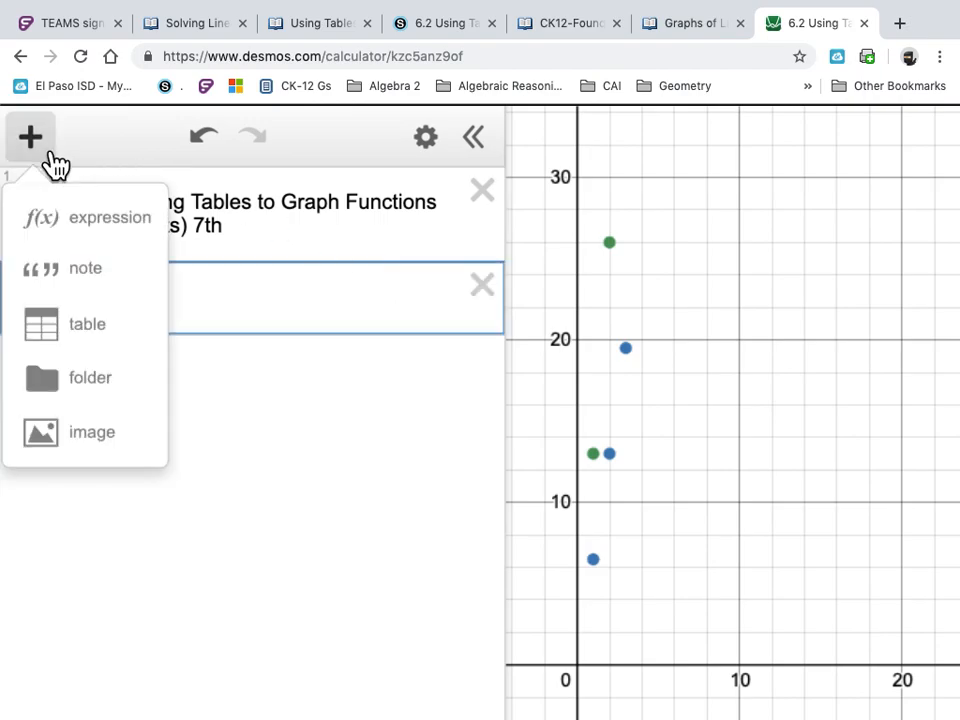
click(104, 390)
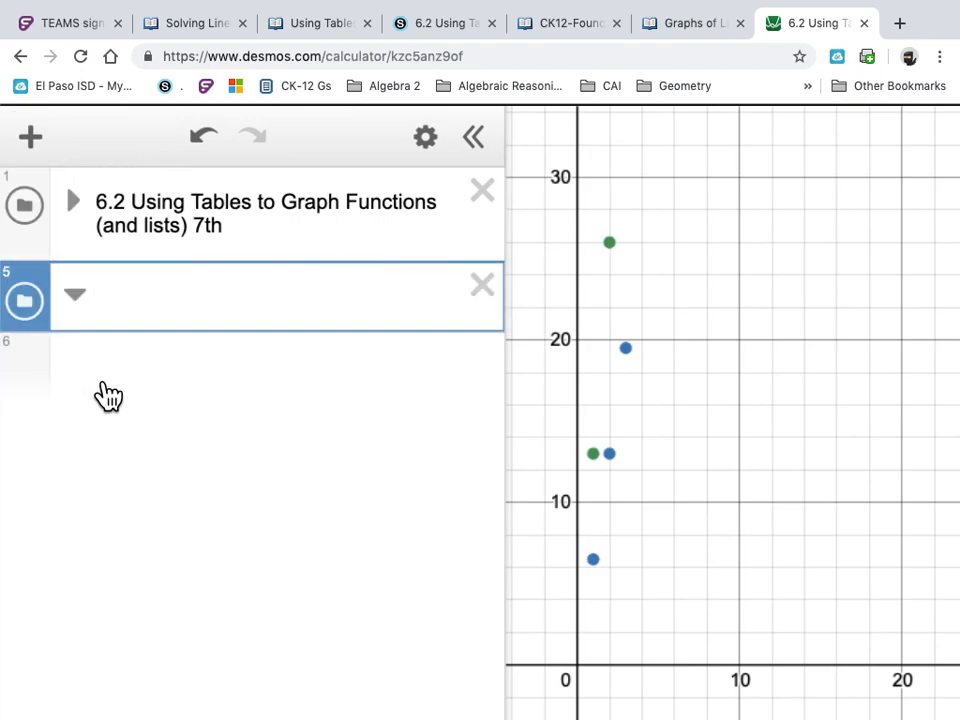
text(Using lists)
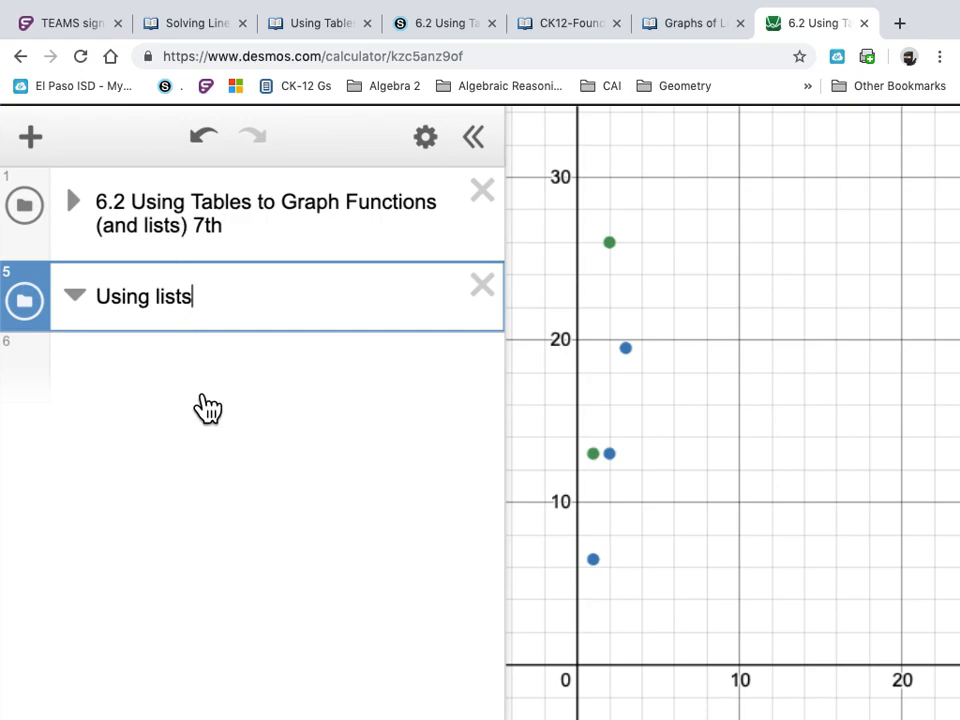
Define the list u₁ = [0,1,...,20] as the first expression in the Using lists folder.
key(Return)
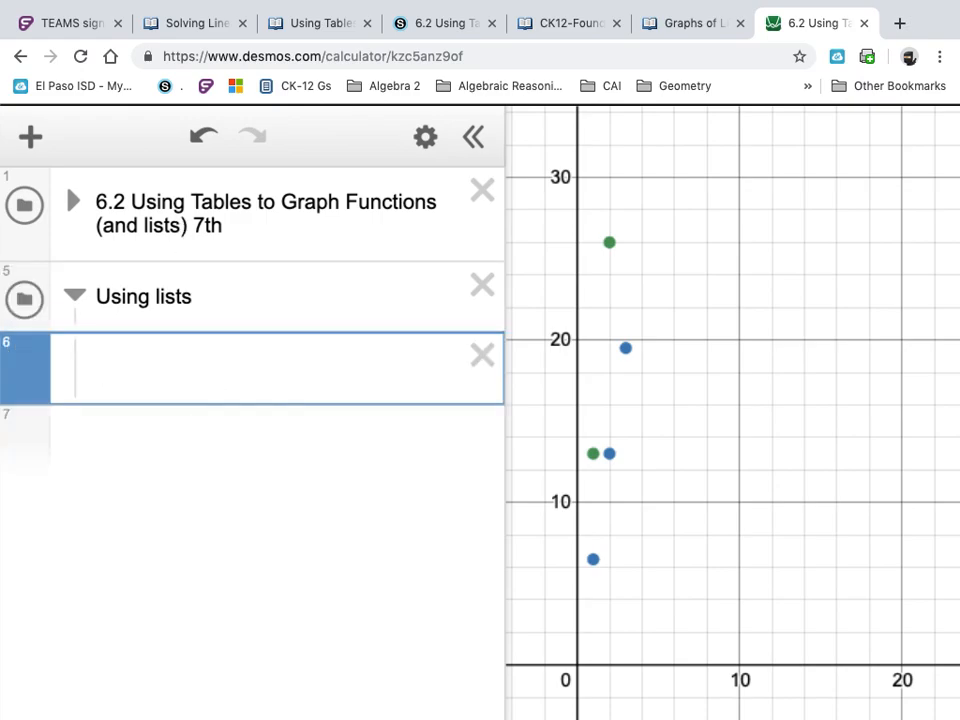
text(x)
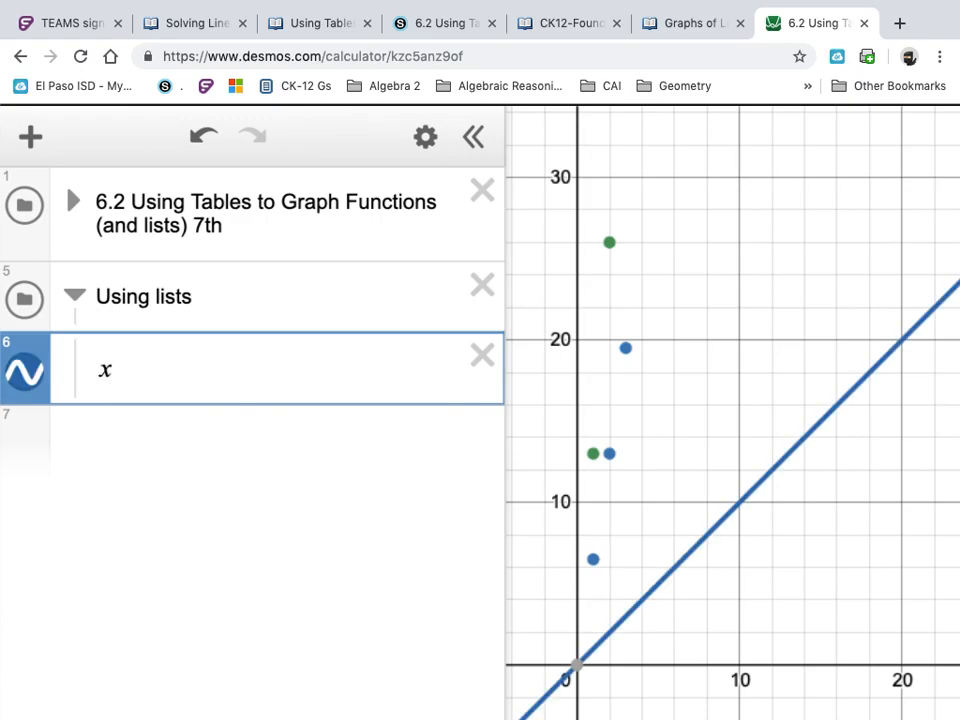
key(BackSpace)
text(u_1)
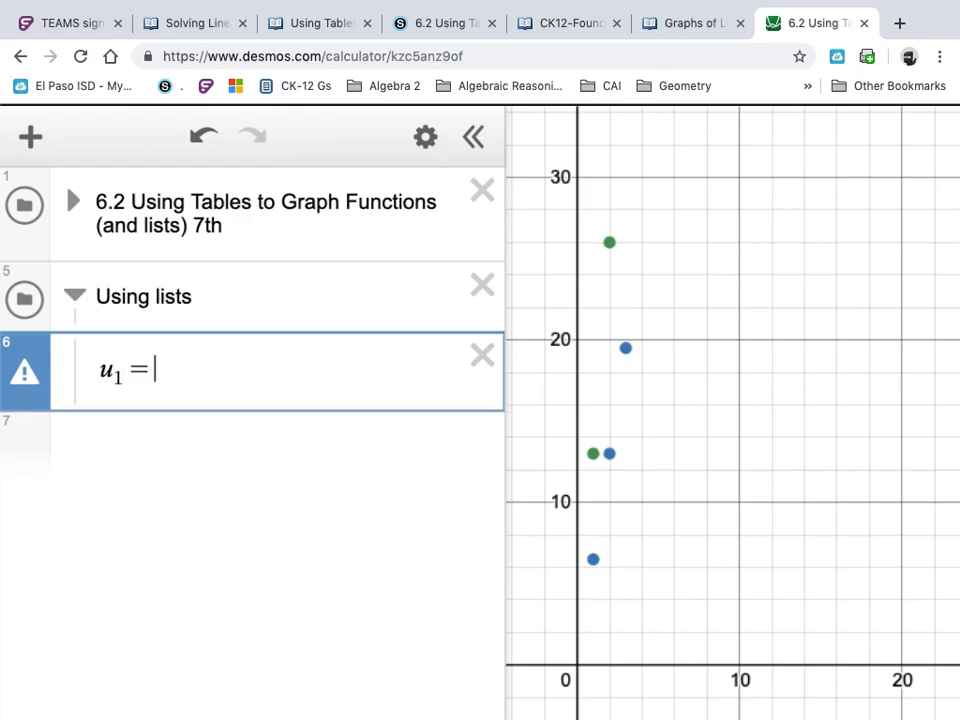
text(=[)
text(0,1)
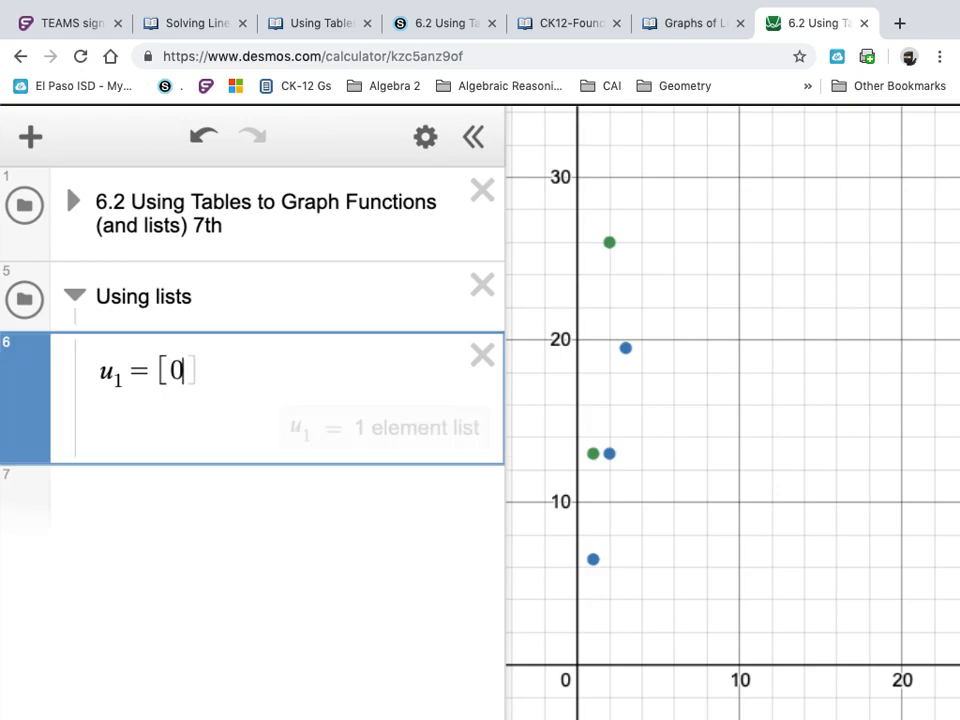
text(,...)
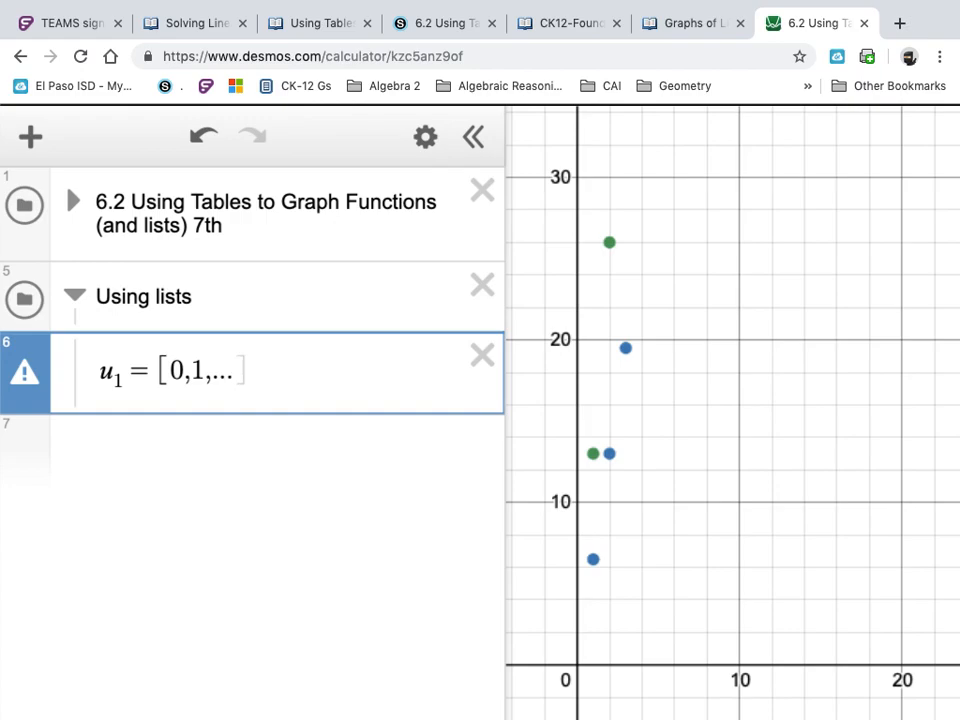
text(,)
text(20)
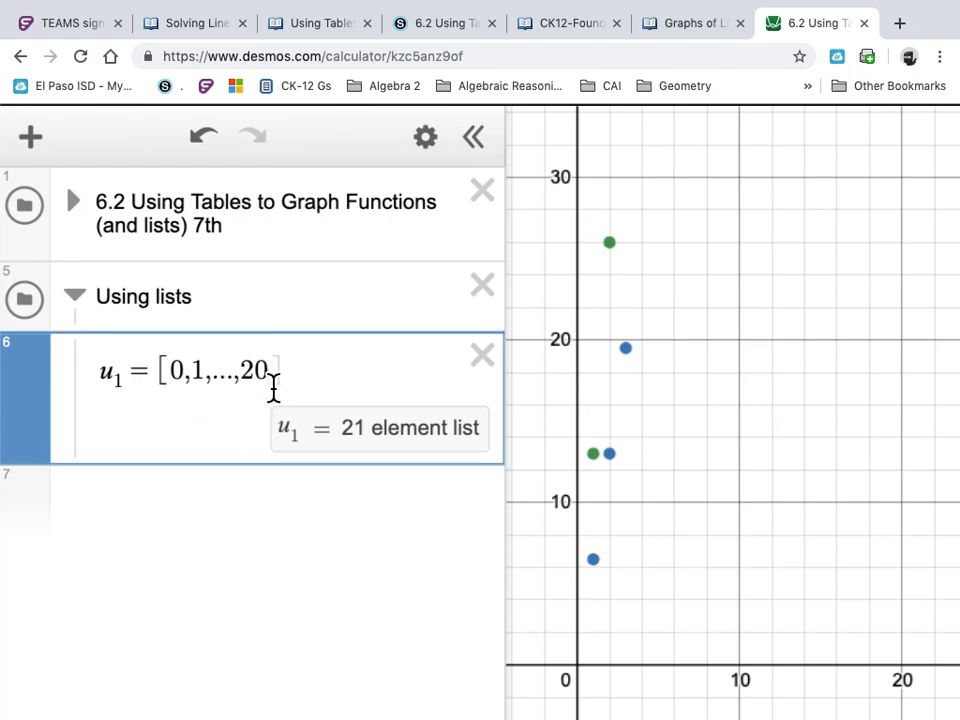
Add an empty expression directly below the u₁ list, inside the Using lists folder.
drag(274, 379, 183, 382)
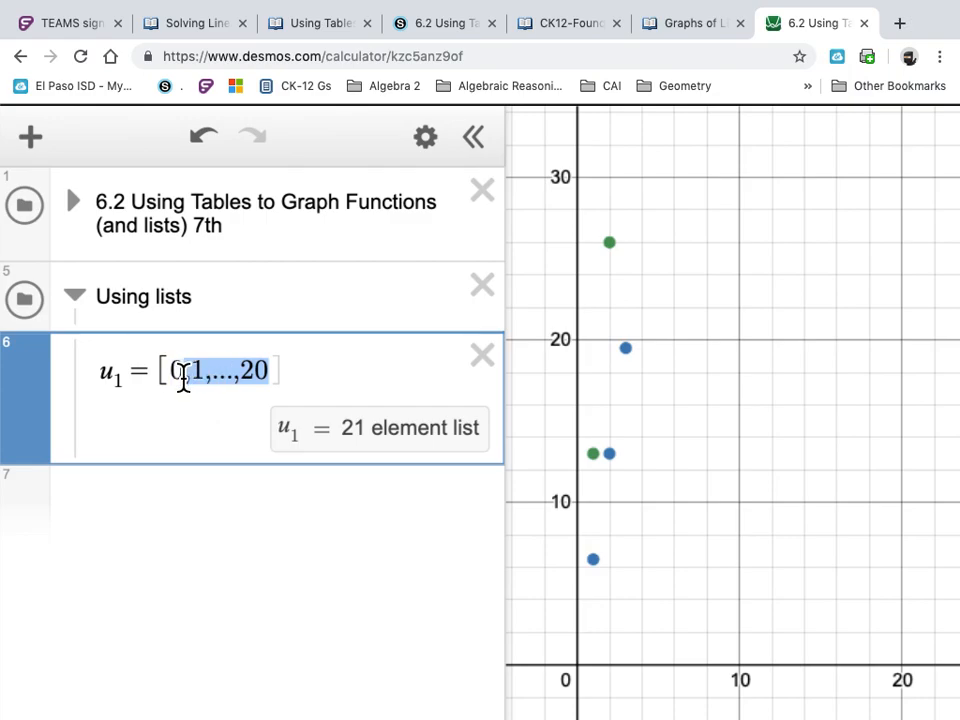
click(197, 519)
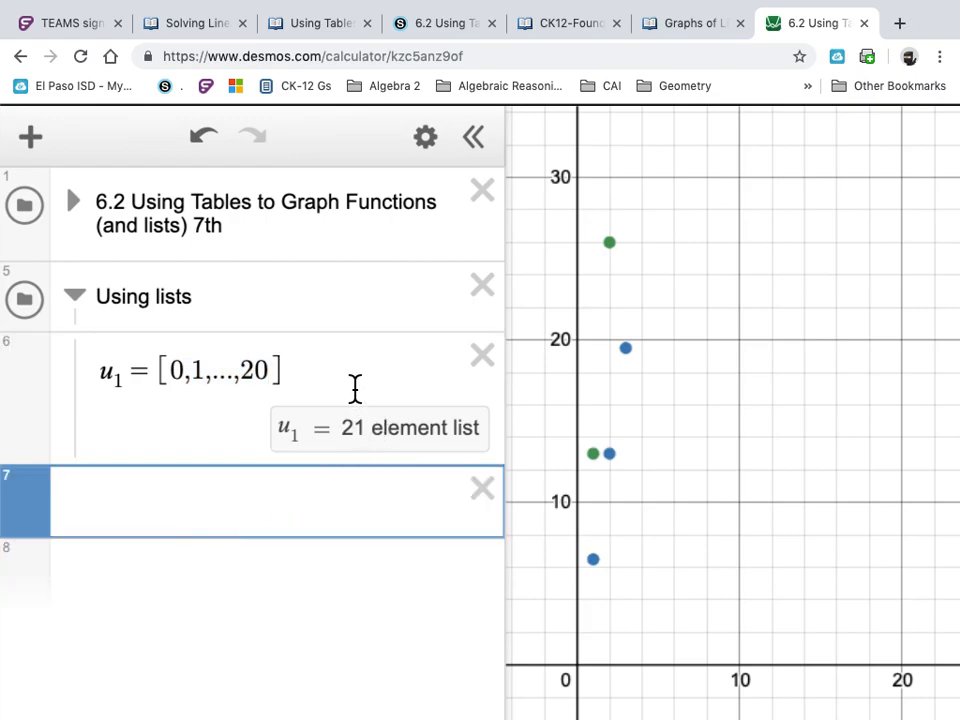
click(355, 388)
key(Return)
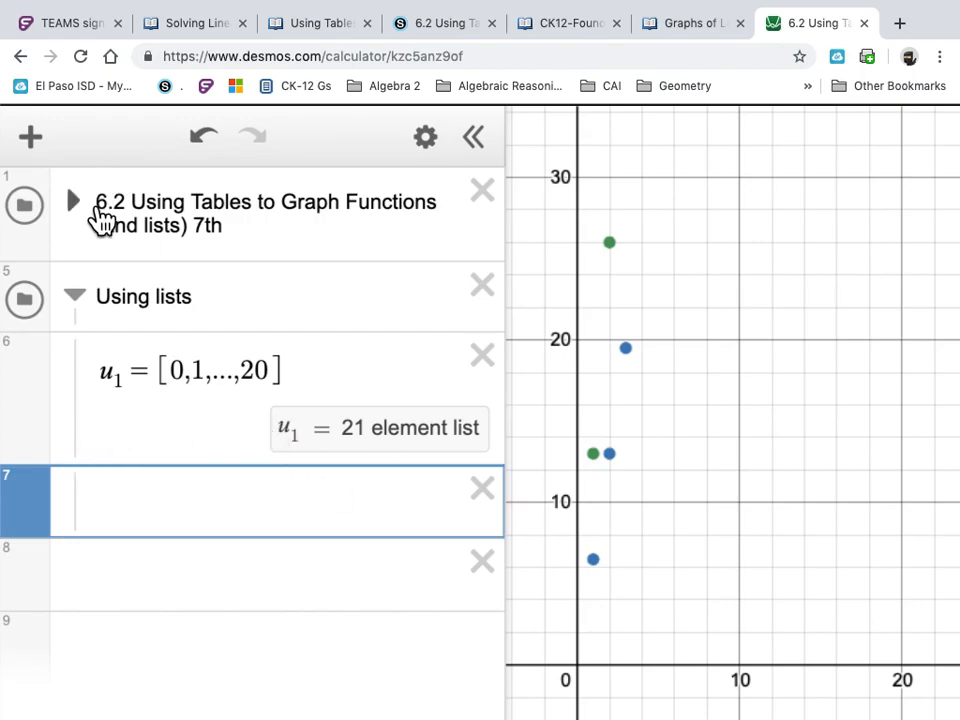
Evaluate u over the list by entering u(u₁) in the expression below the u₁ list.
click(92, 218)
click(97, 228)
text(u(u1)
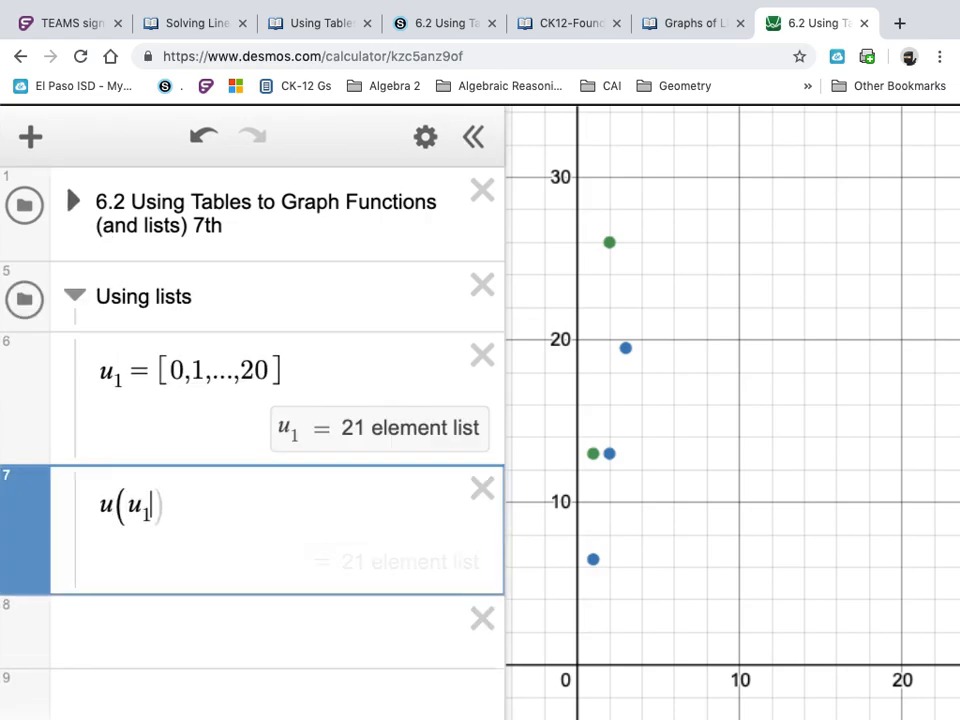
text())
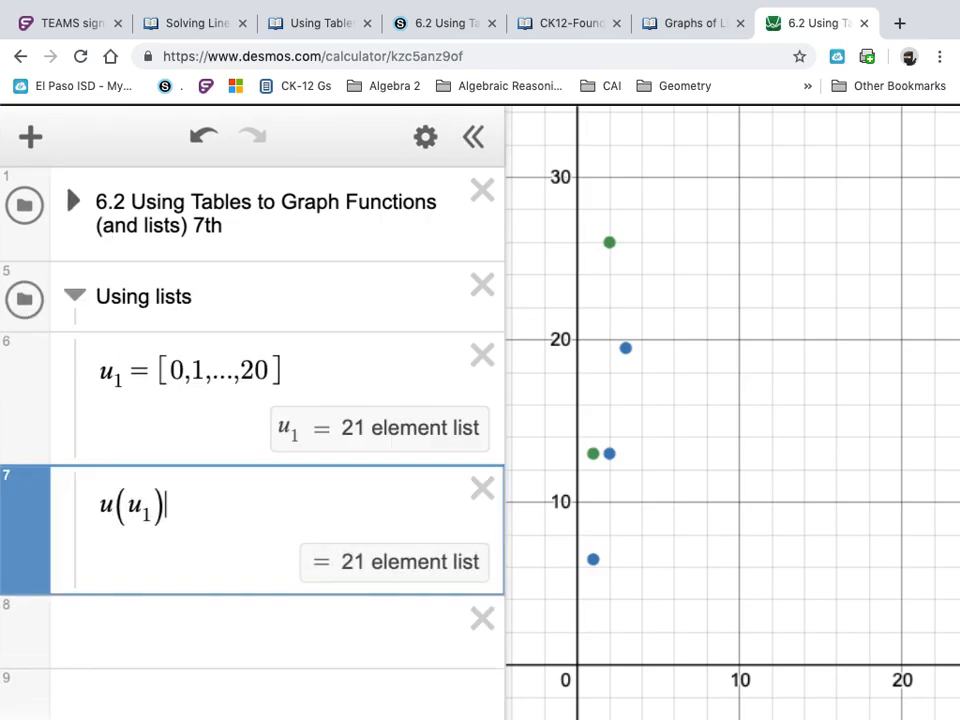
key(Return)
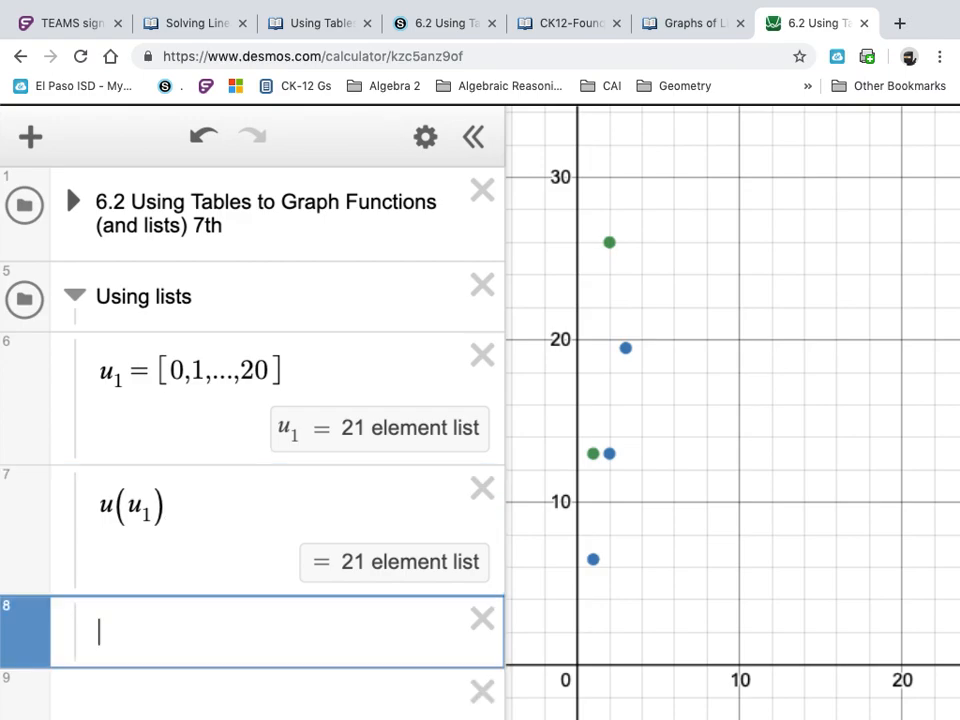
Plot the list of points (u₁,u(u₁)) in the next expression and narrow the expression list to widen the graph area.
text((u)
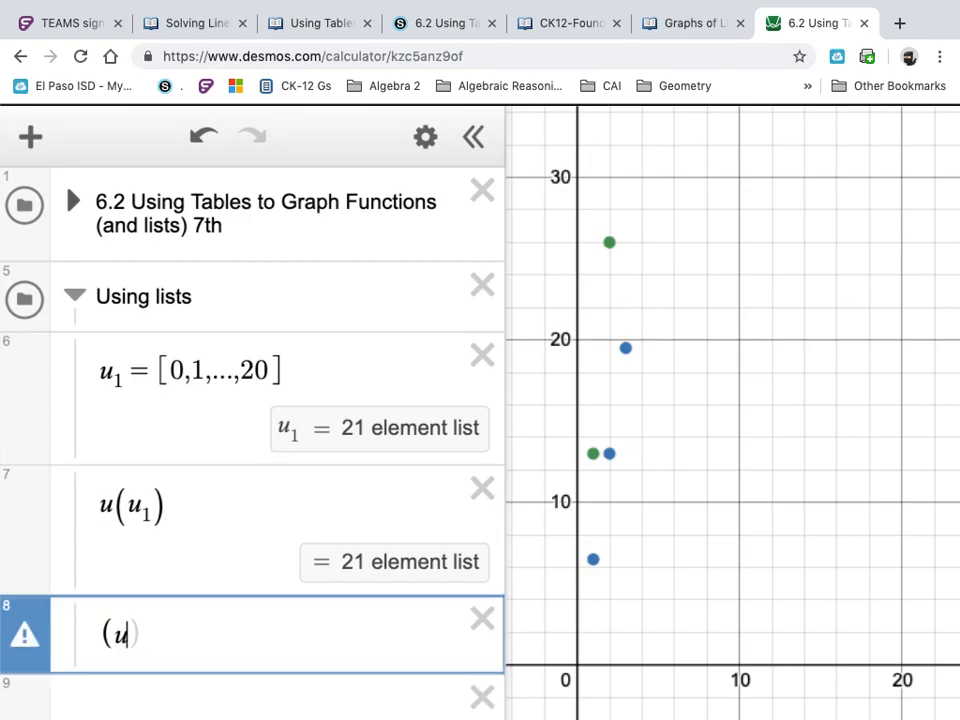
text(1,u(u1))
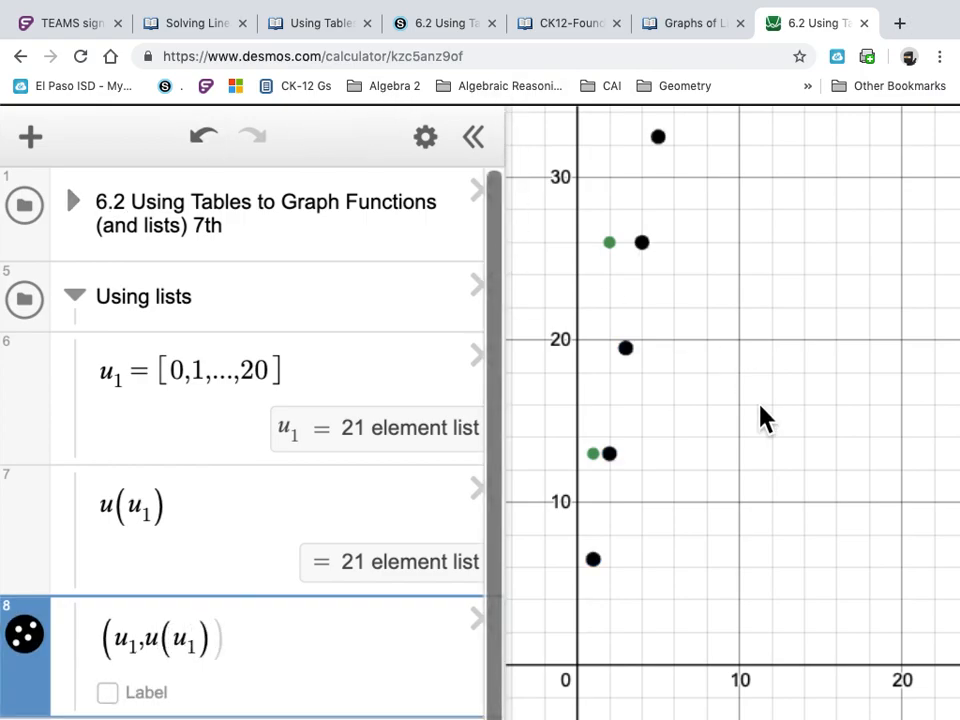
scroll(765, 418, down, 1)
scroll(765, 418, down, 5)
drag(868, 371, 754, 476)
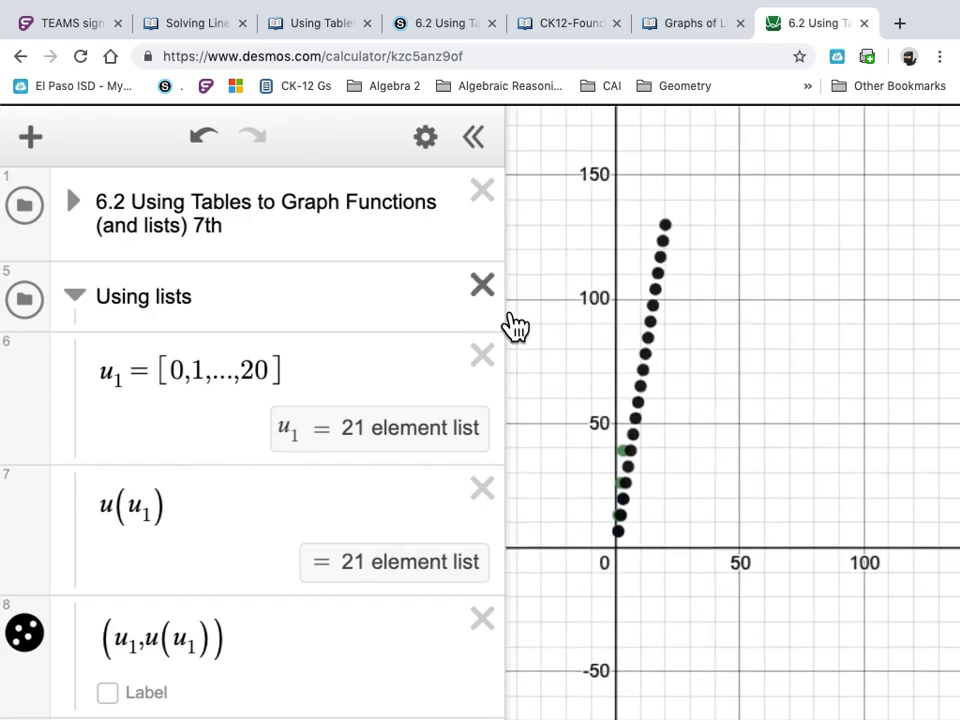
drag(519, 317, 363, 320)
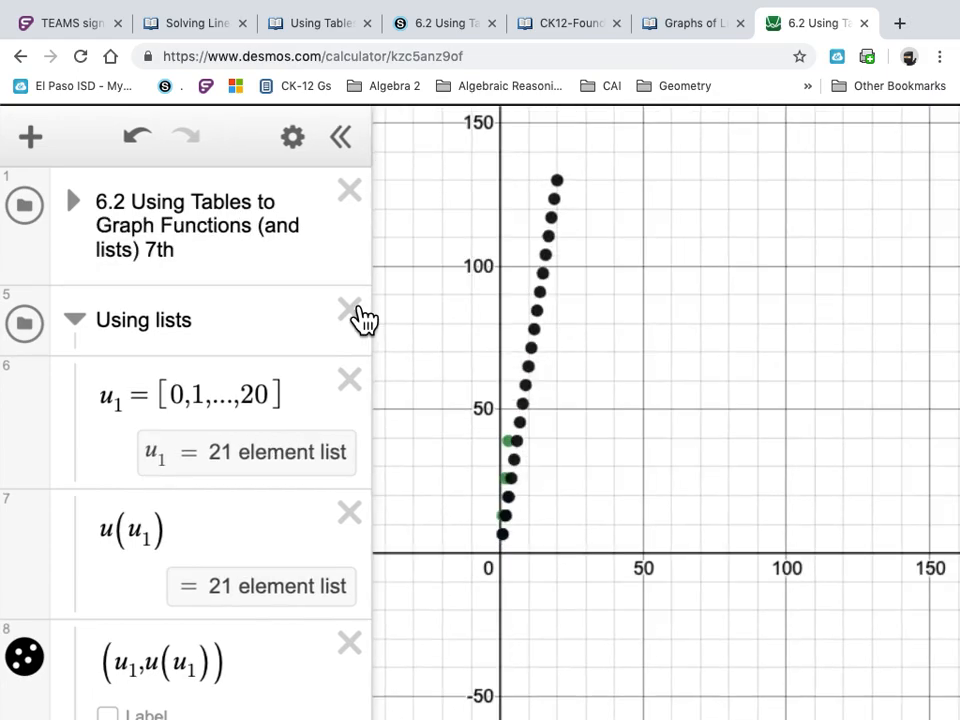
drag(690, 375, 701, 446)
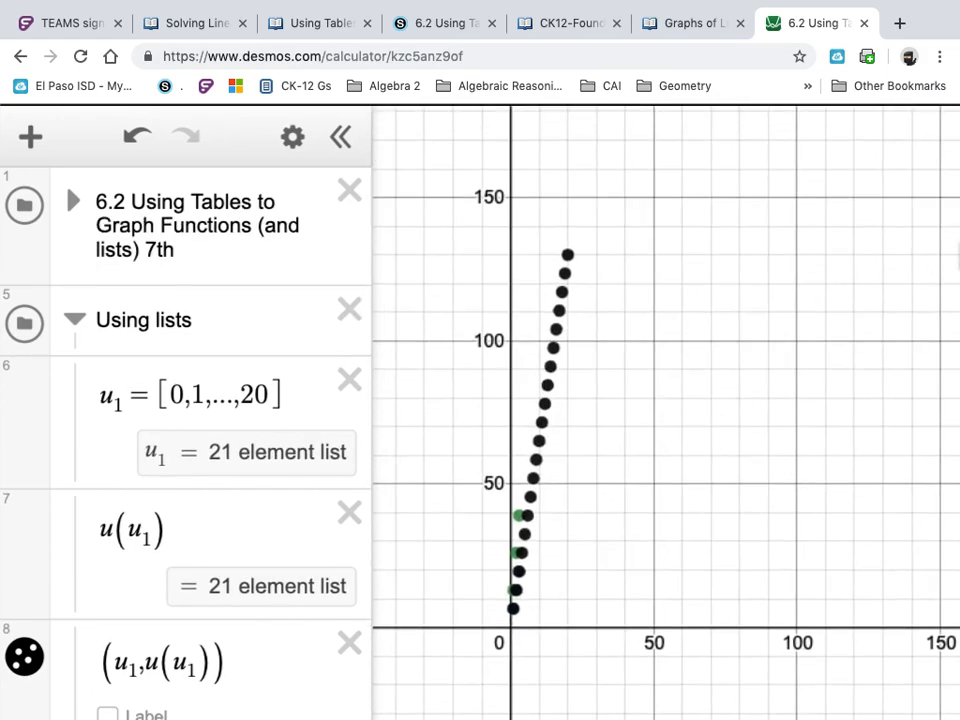
mouse_move(9, 13)
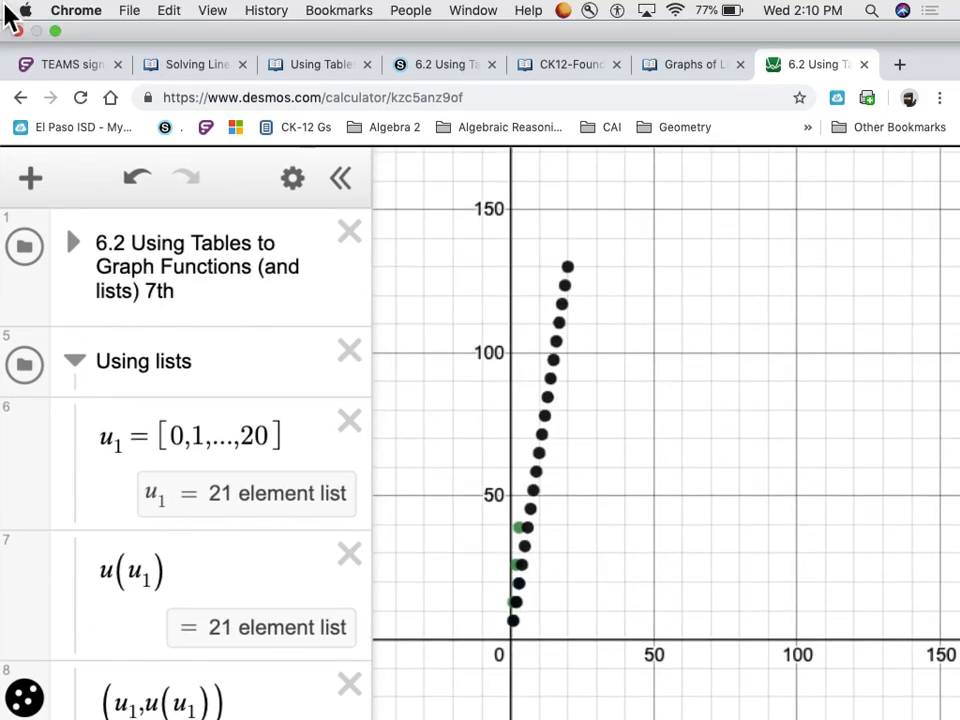
click(55, 31)
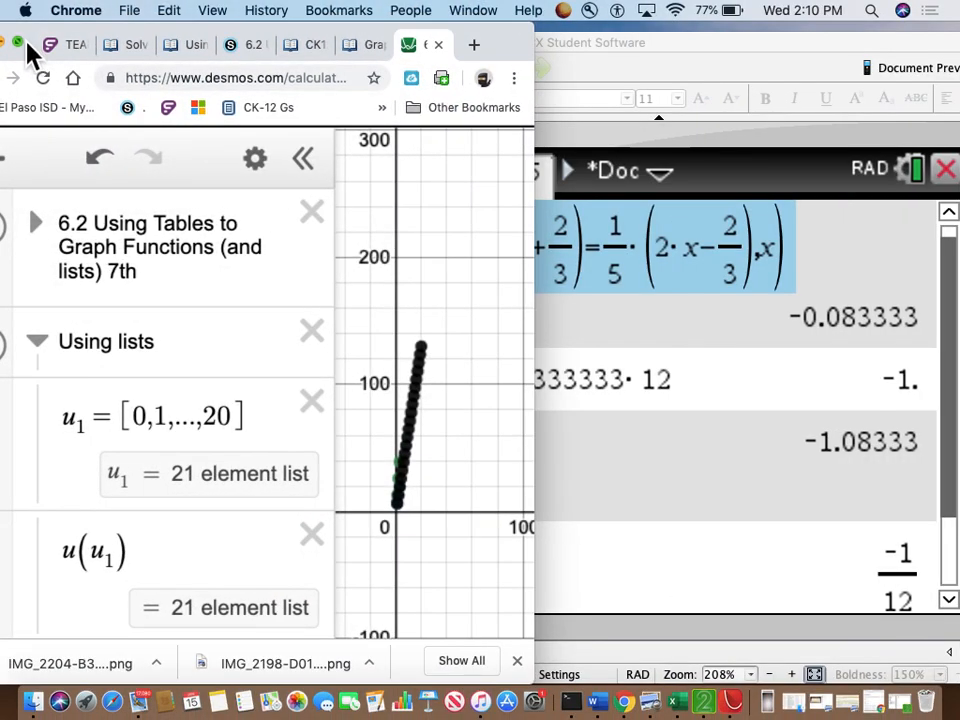
click(22, 44)
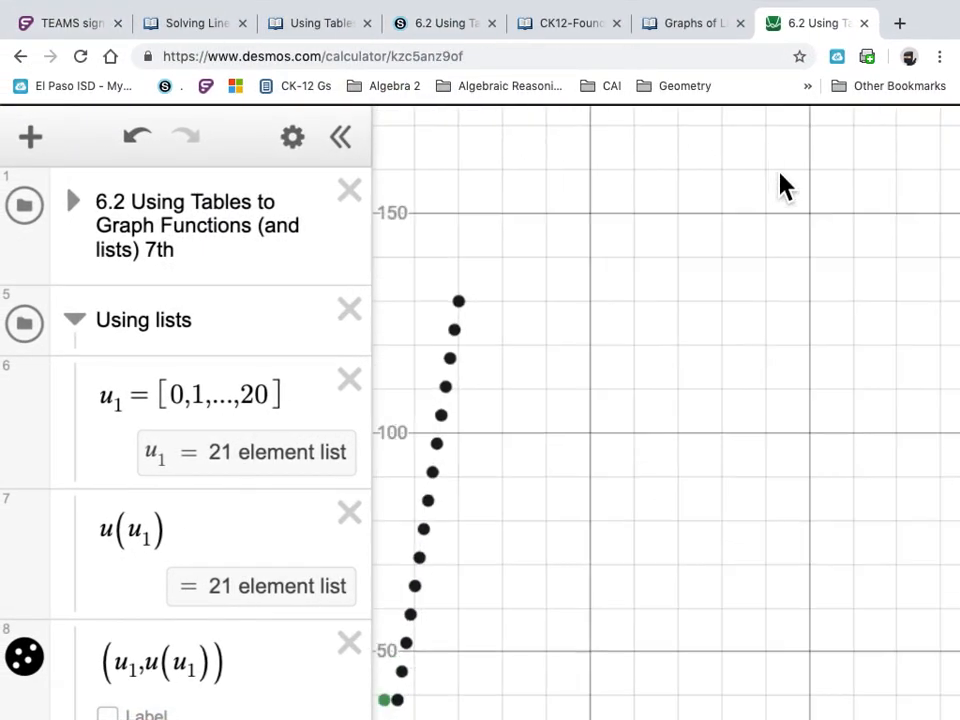
Examine the plotted points of u over the list at several zoom levels.
scroll(780, 187, up, 3)
scroll(780, 187, down, 6)
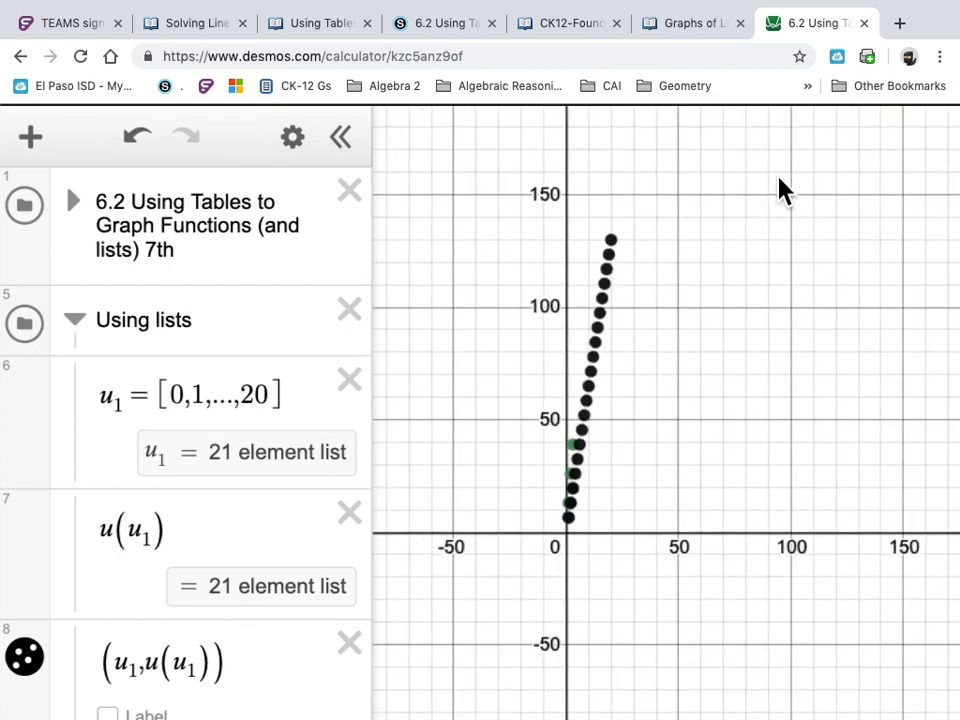
scroll(812, 226, up, 5)
scroll(810, 222, down, 3)
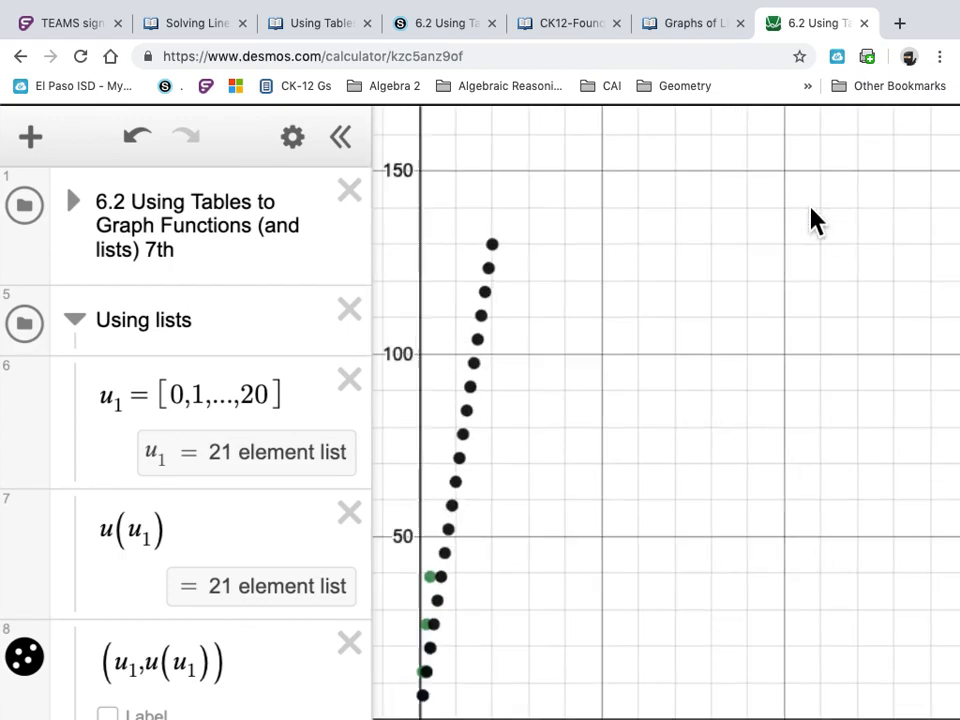
scroll(805, 240, down, 5)
scroll(795, 261, up, 6)
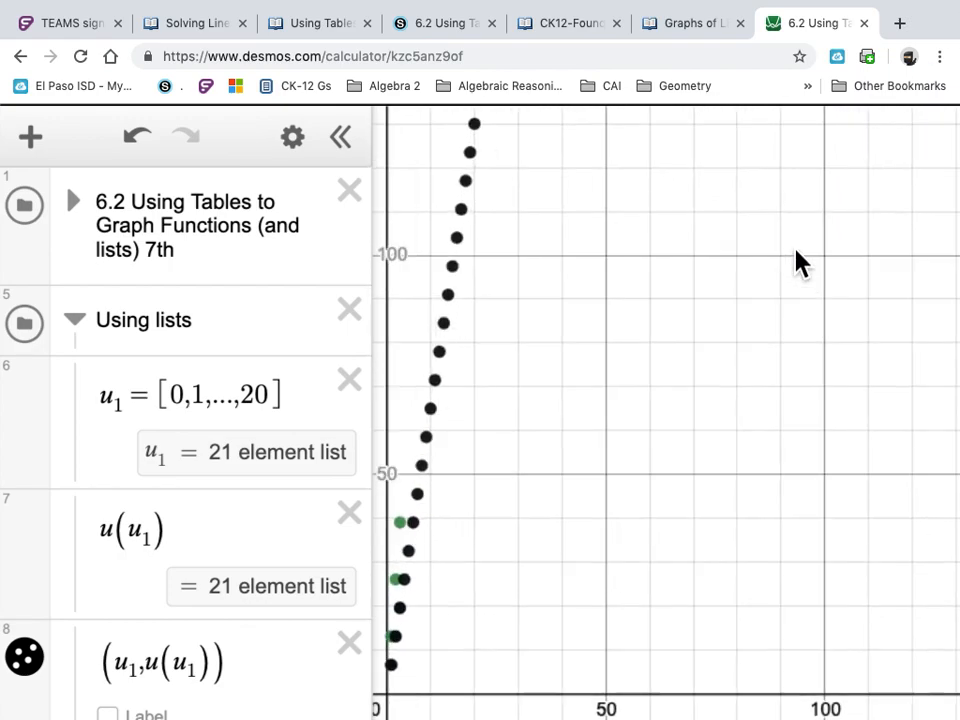
drag(570, 339, 613, 339)
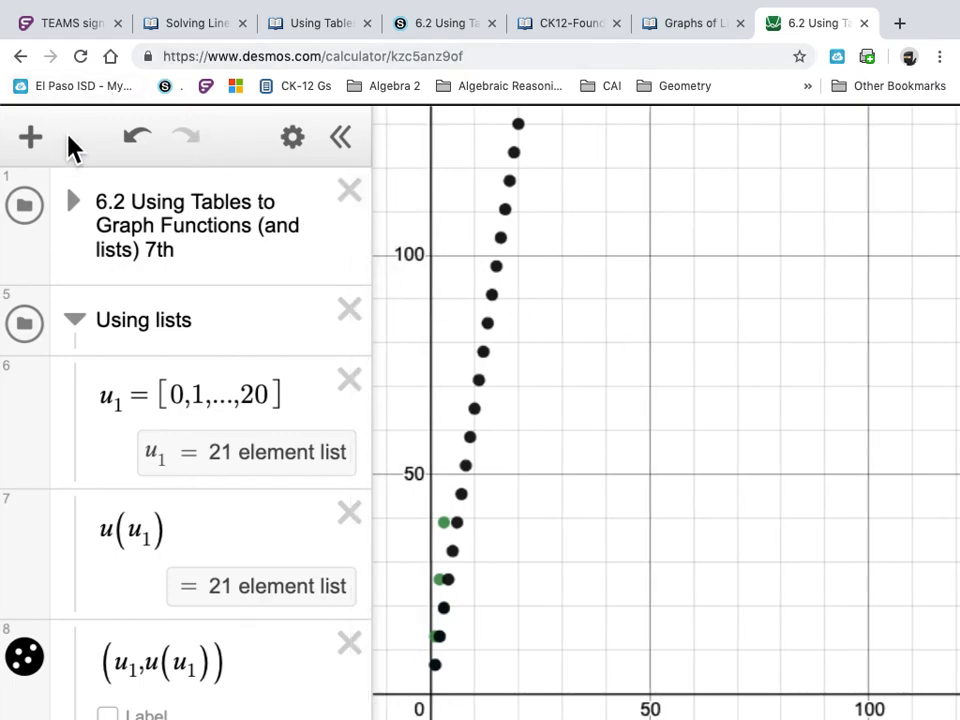
Save the graph with its new Using lists folder.
scroll(137, 260, down, 2)
scroll(137, 260, down, 3)
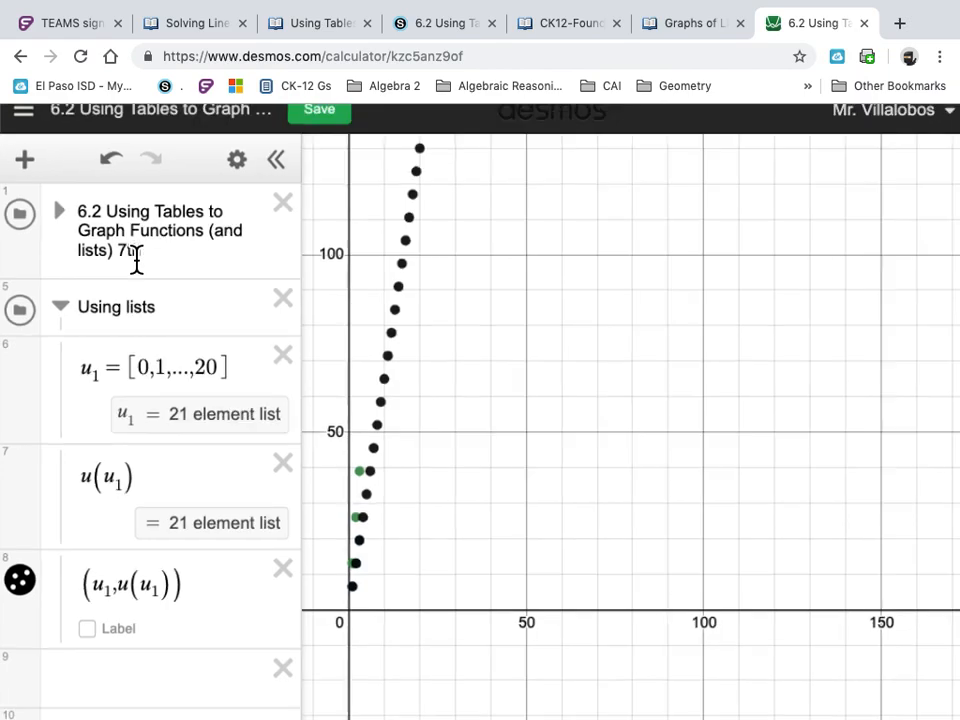
click(293, 125)
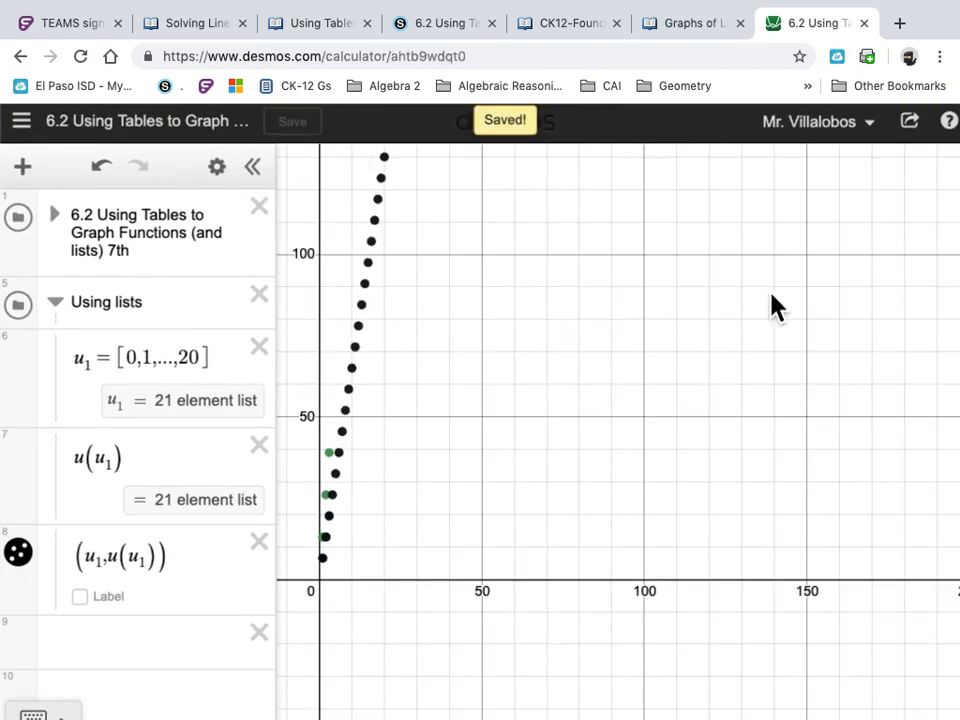
Label the x-axis "Uniforms sold" and the y-axis "Money Raised" in the graph settings.
scroll(160, 180, down, 1)
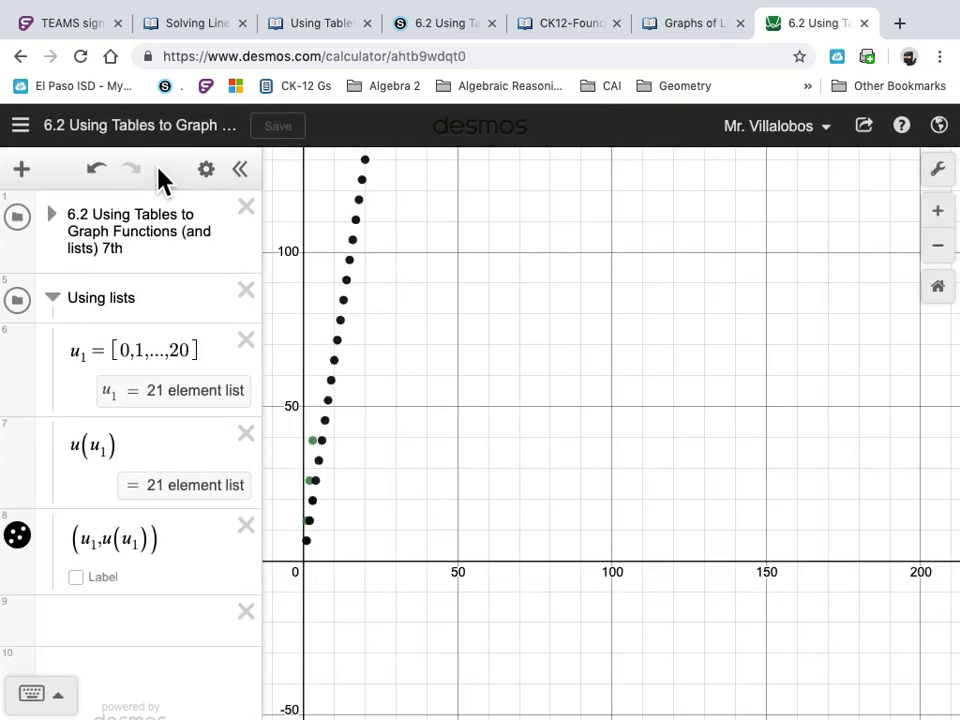
click(940, 172)
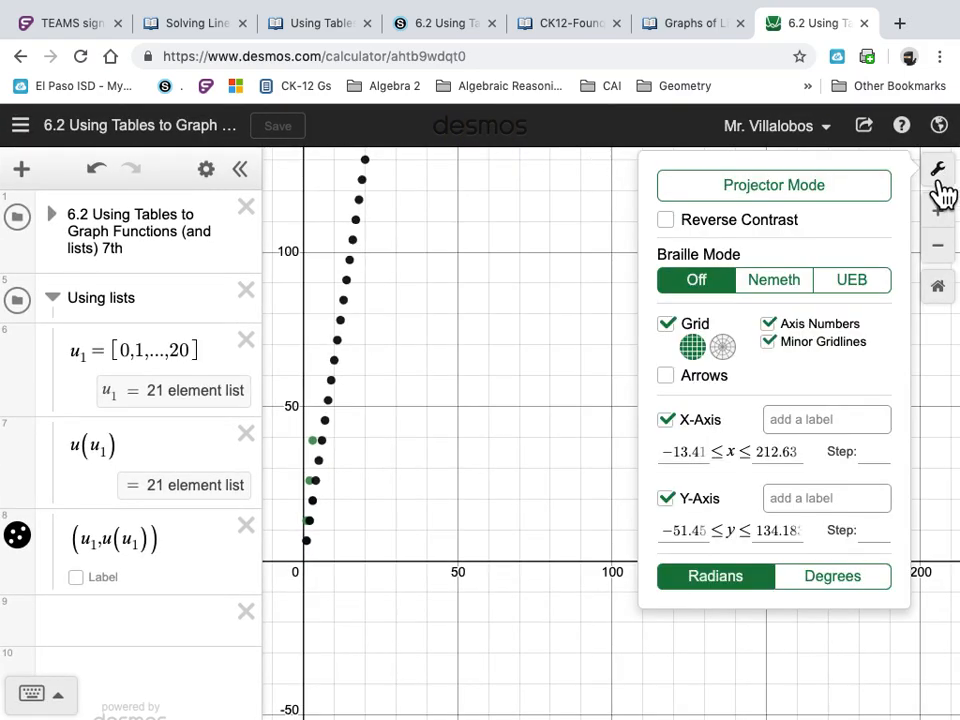
click(800, 422)
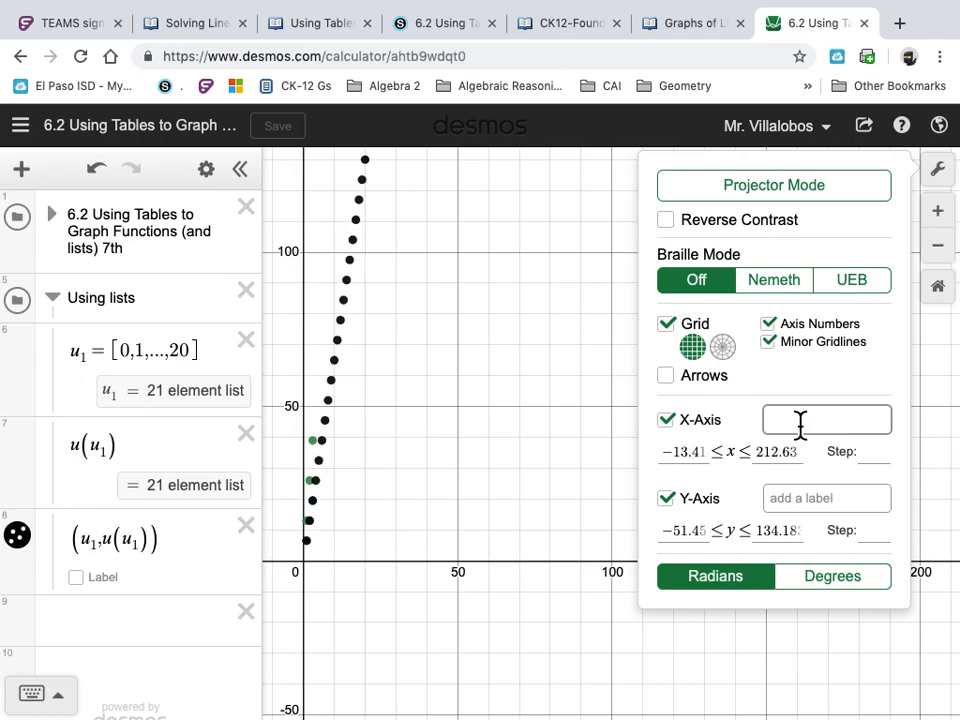
text(Uniforms sold)
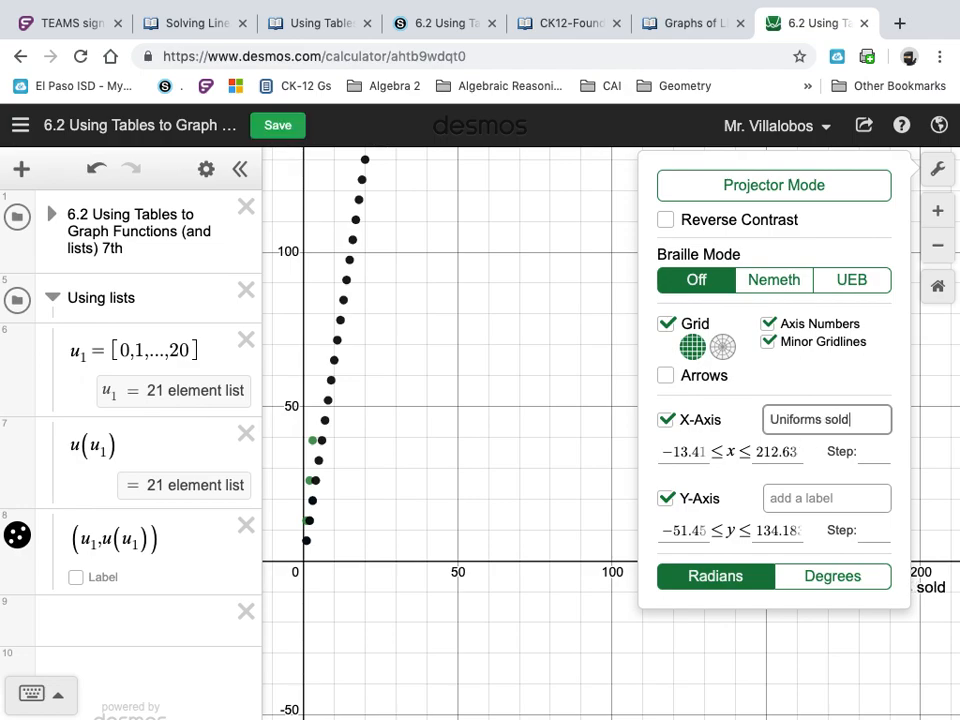
click(832, 505)
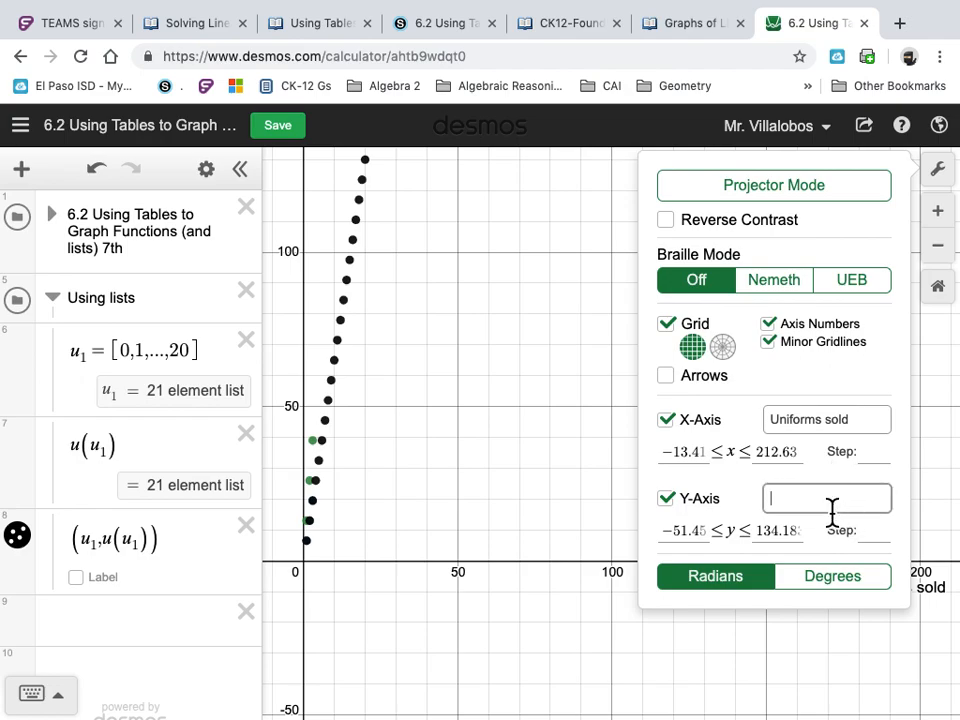
text(Mone)
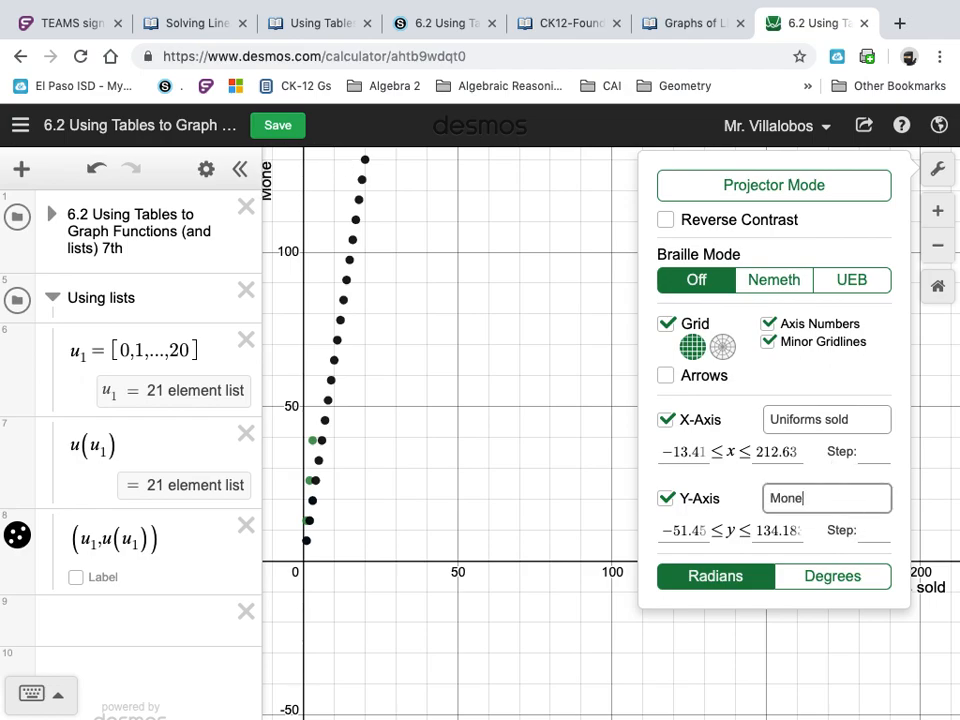
text(y Raised)
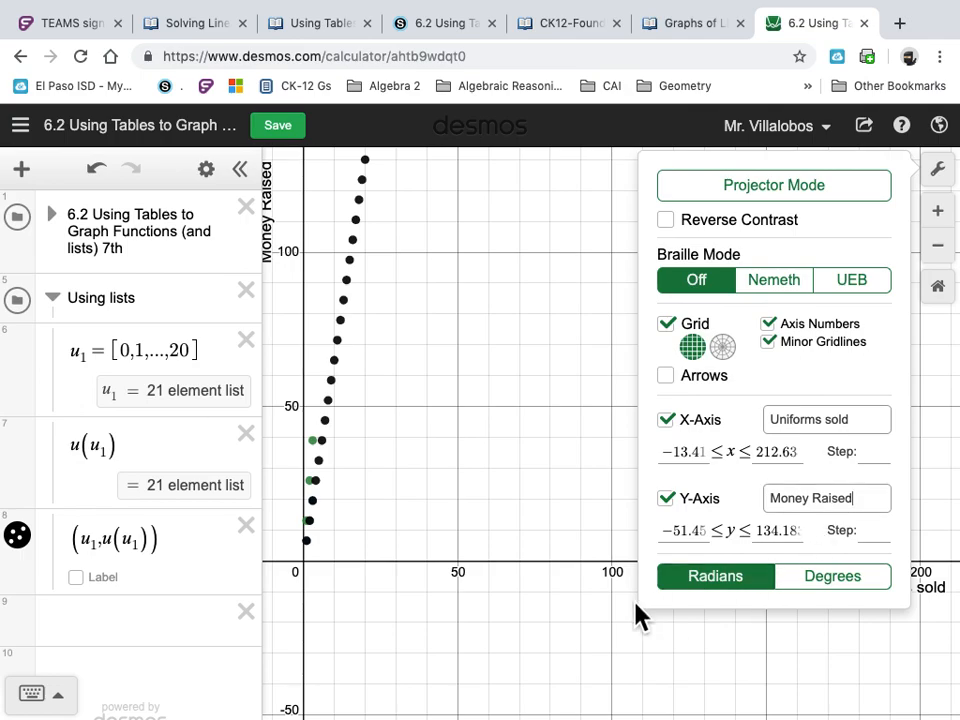
click(169, 619)
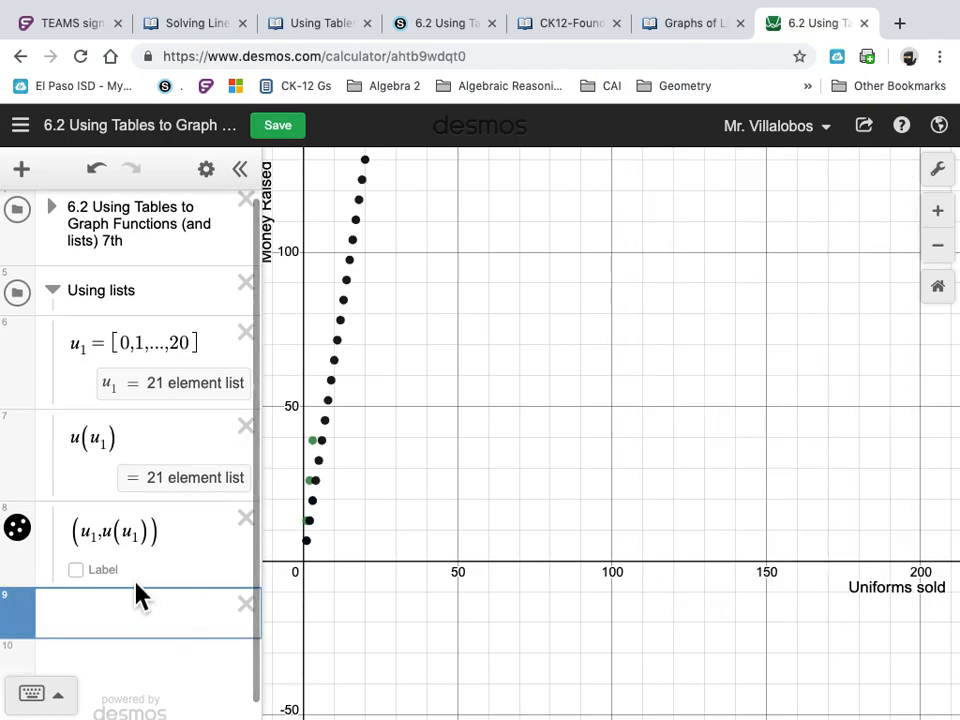
Show labels on the plotted list points and change their expression to (u₁,s(u₁)).
click(77, 569)
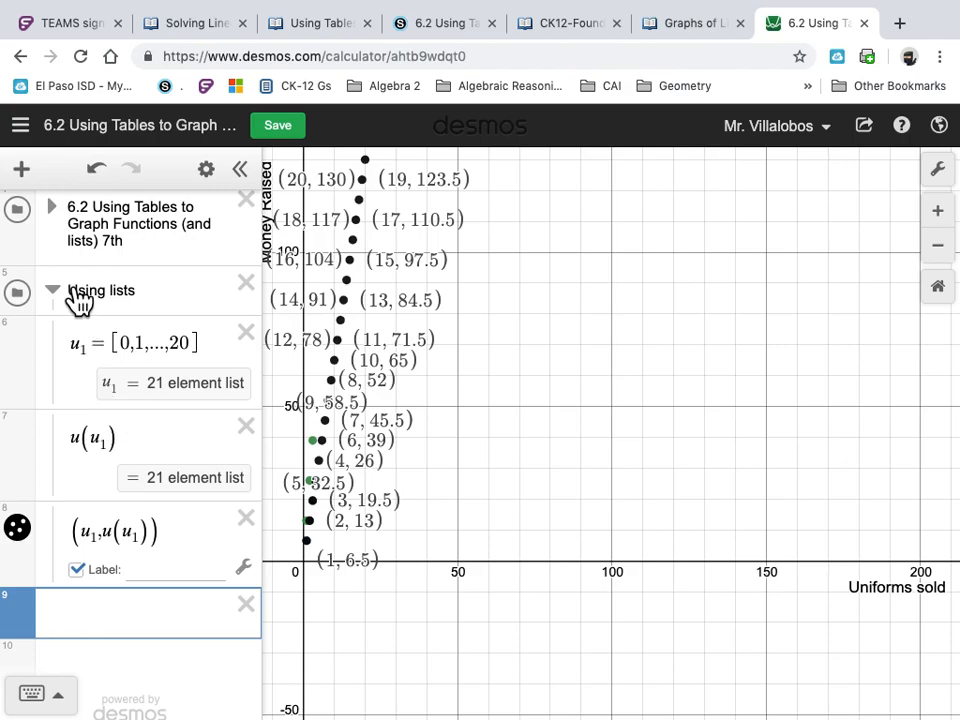
click(66, 229)
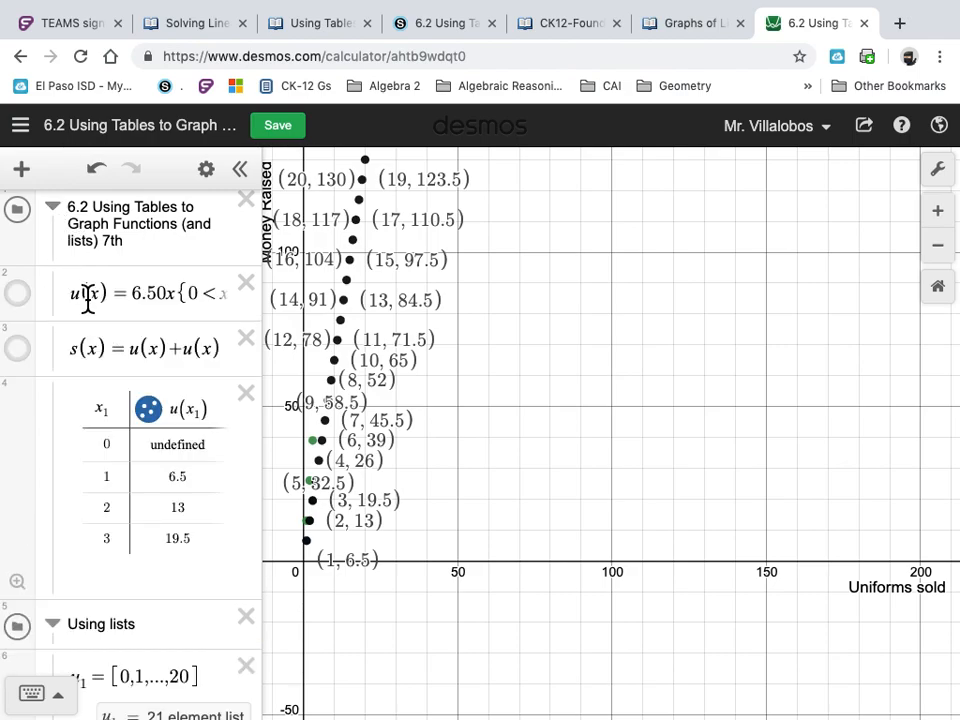
click(86, 221)
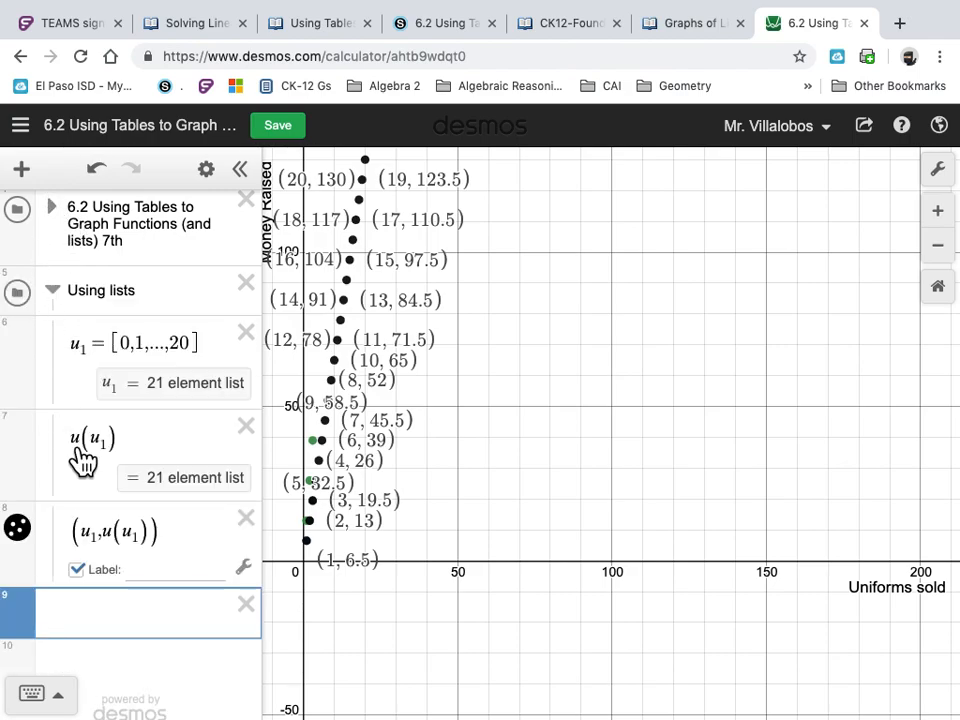
click(116, 544)
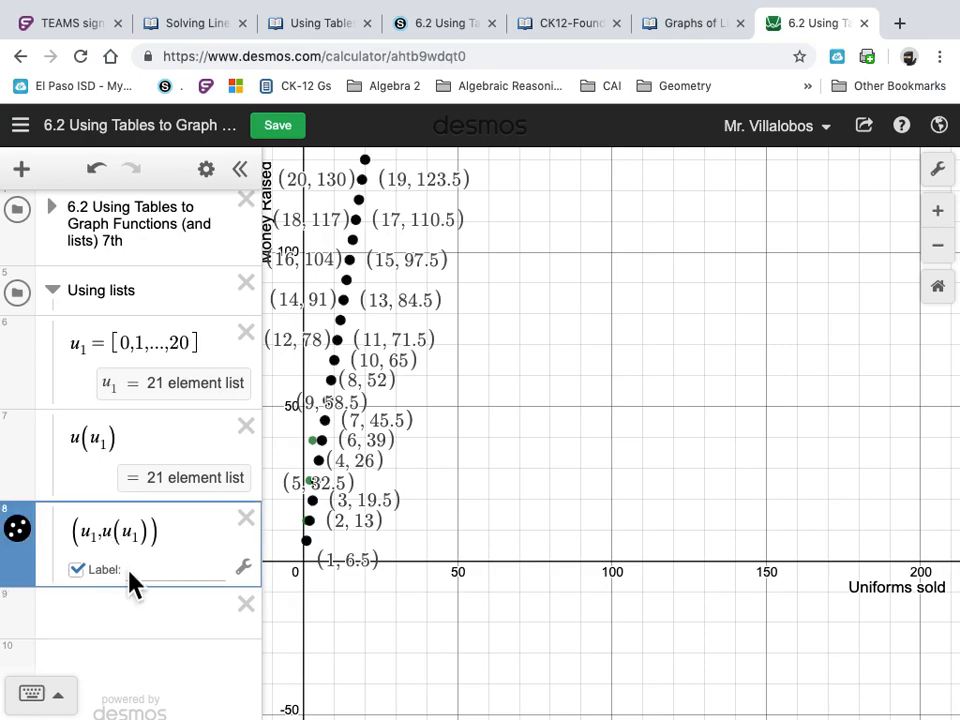
key(BackSpace)
text(s)
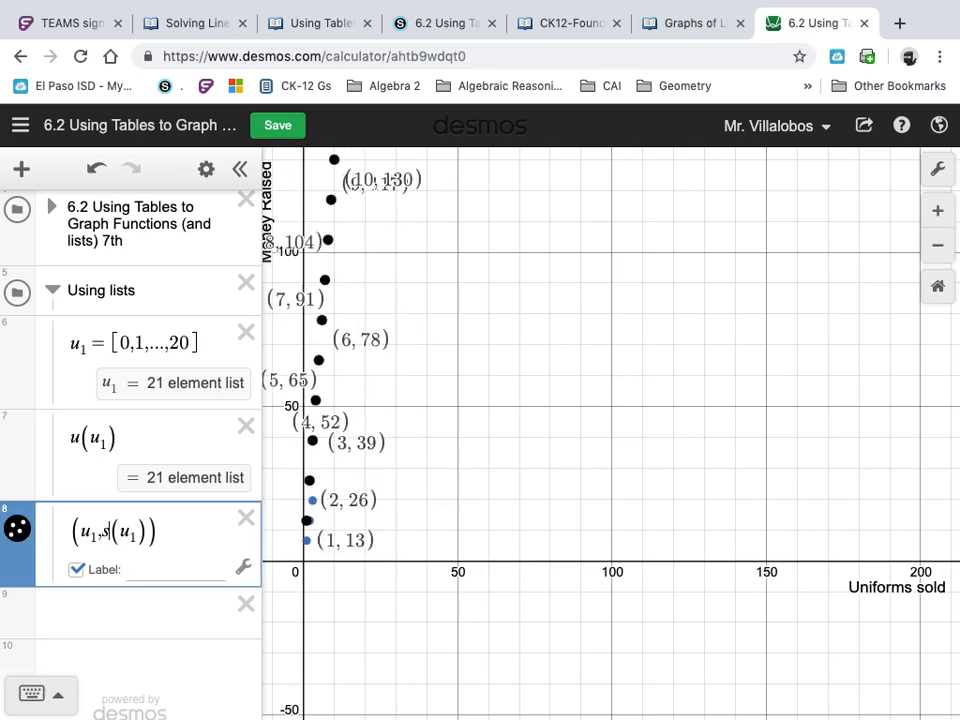
Set the graph window to an x maximum of 20 and a y range from -35 to 300.
drag(606, 411, 685, 319)
click(938, 169)
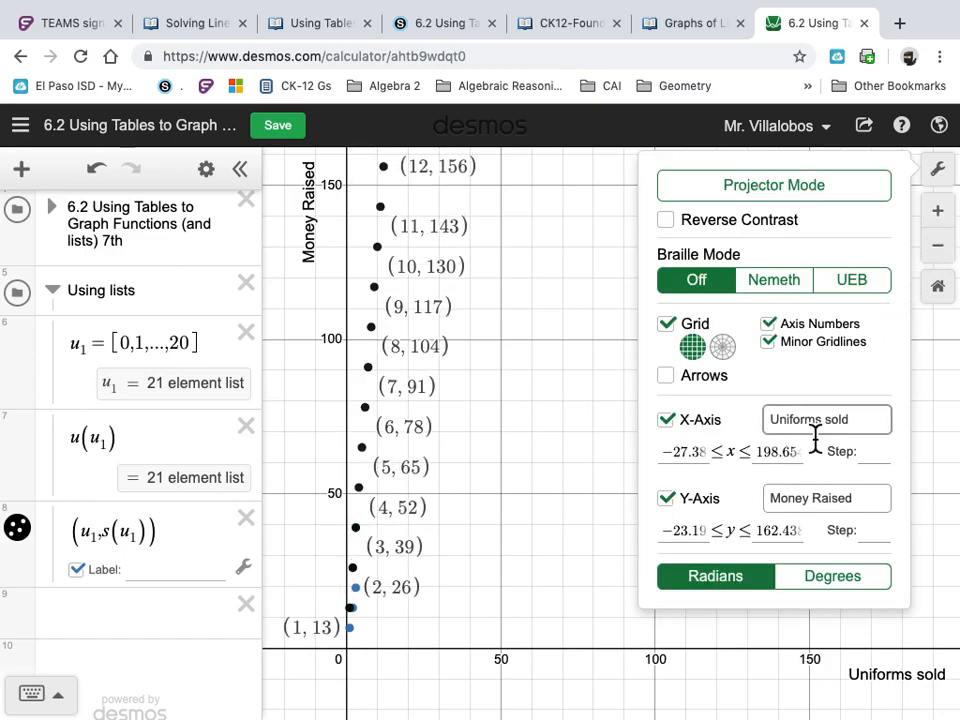
drag(756, 451, 804, 451)
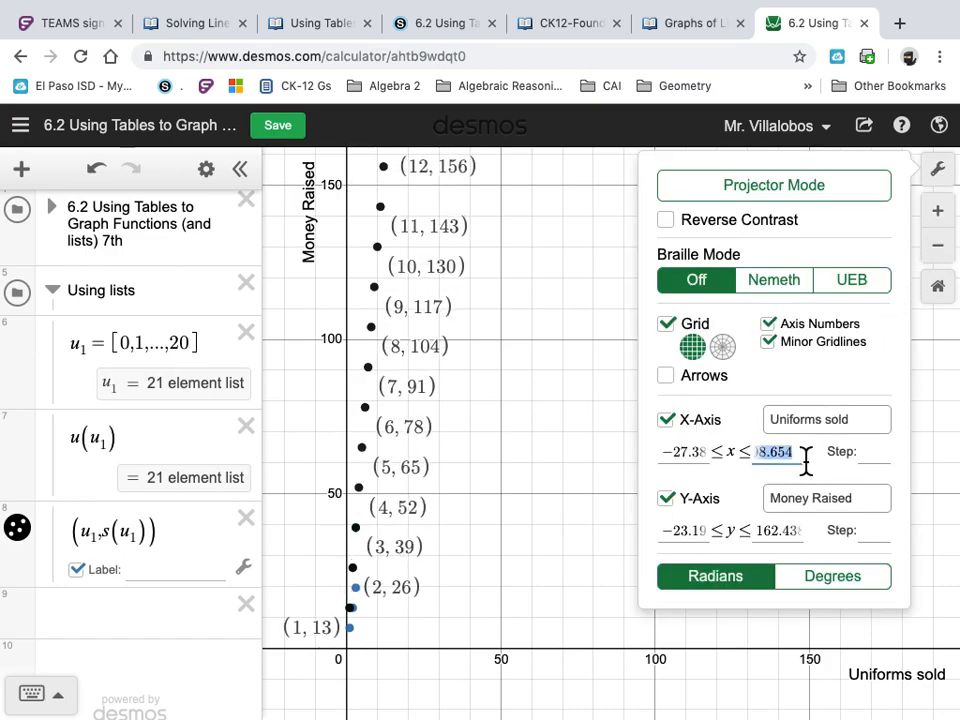
text(20)
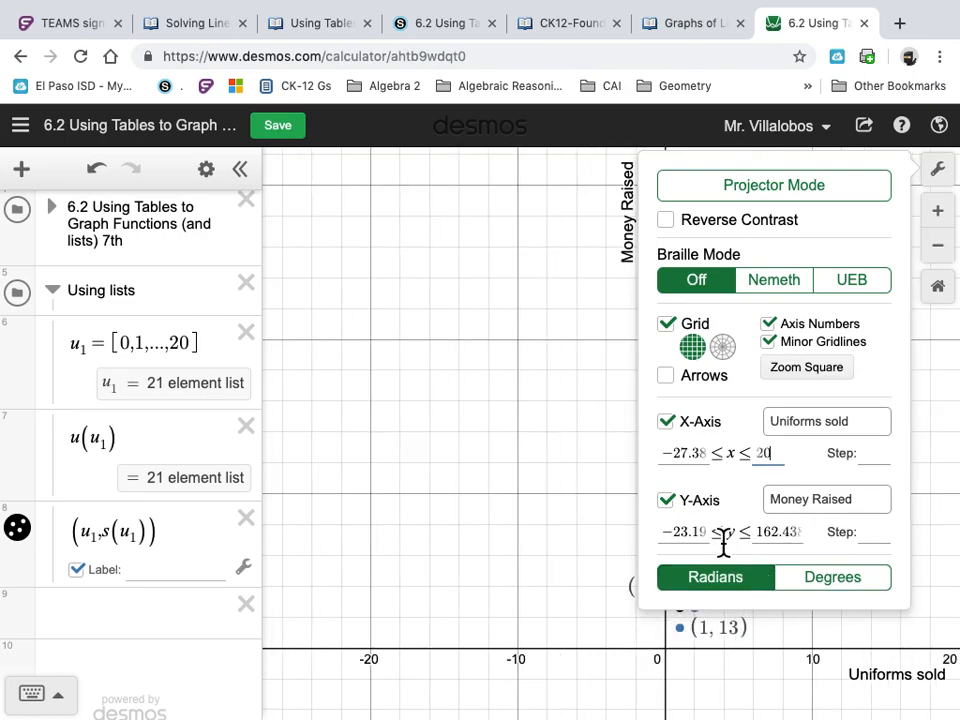
drag(716, 535, 630, 542)
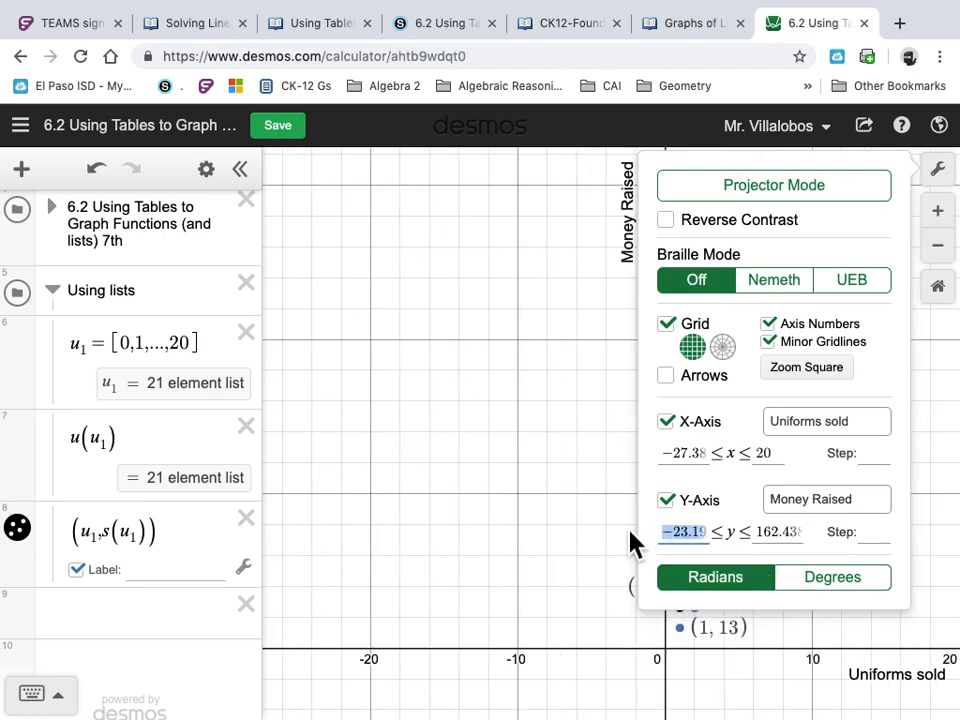
text(-530)
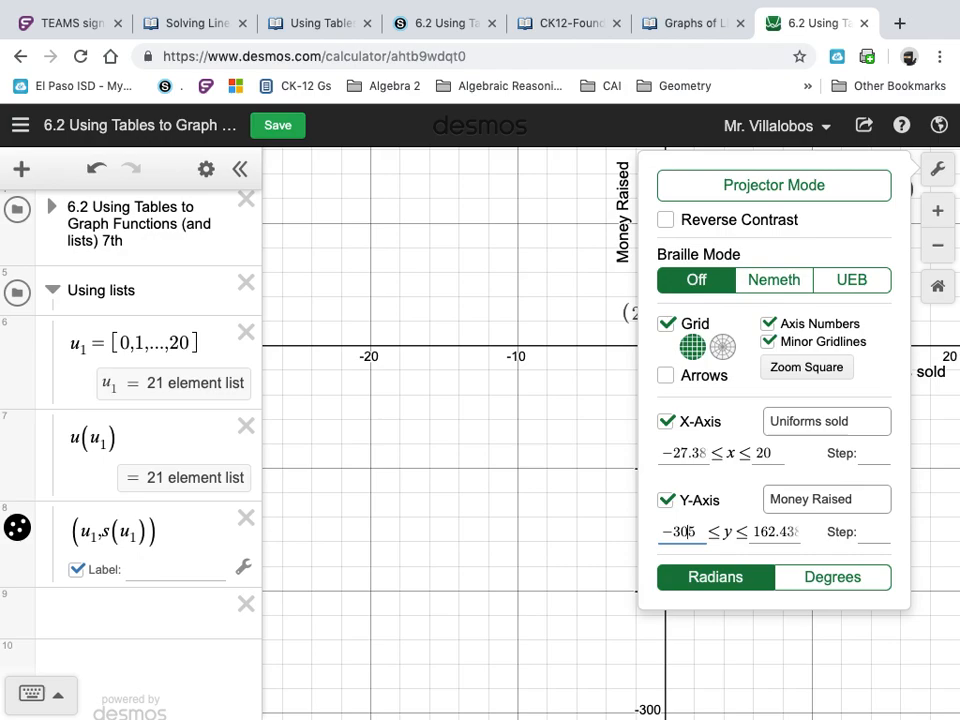
key(BackSpace)
drag(756, 540, 799, 540)
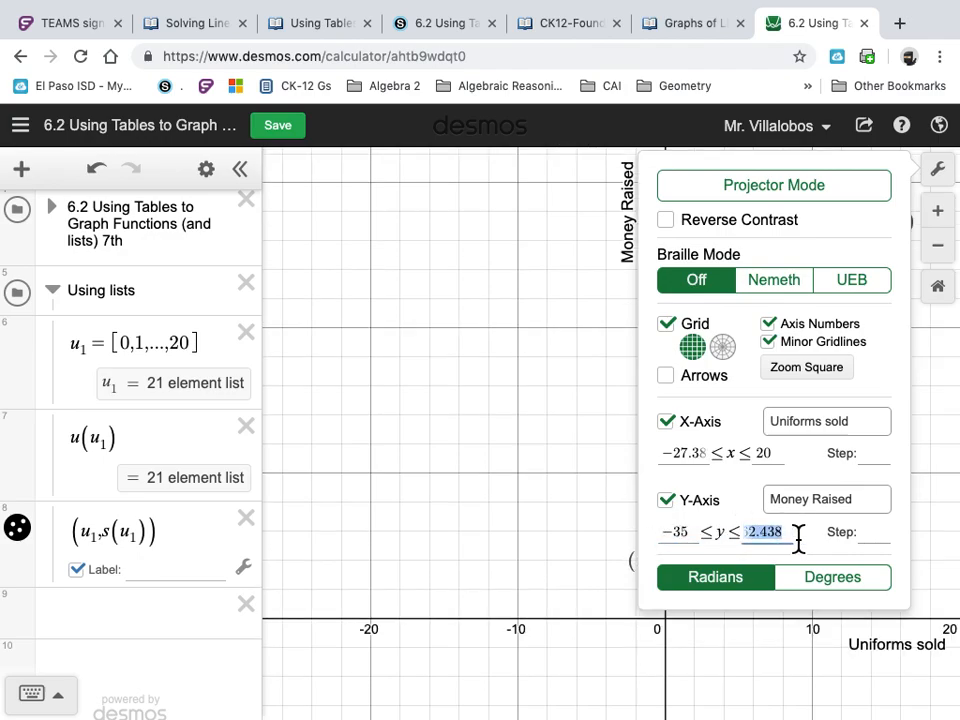
text(300)
click(567, 480)
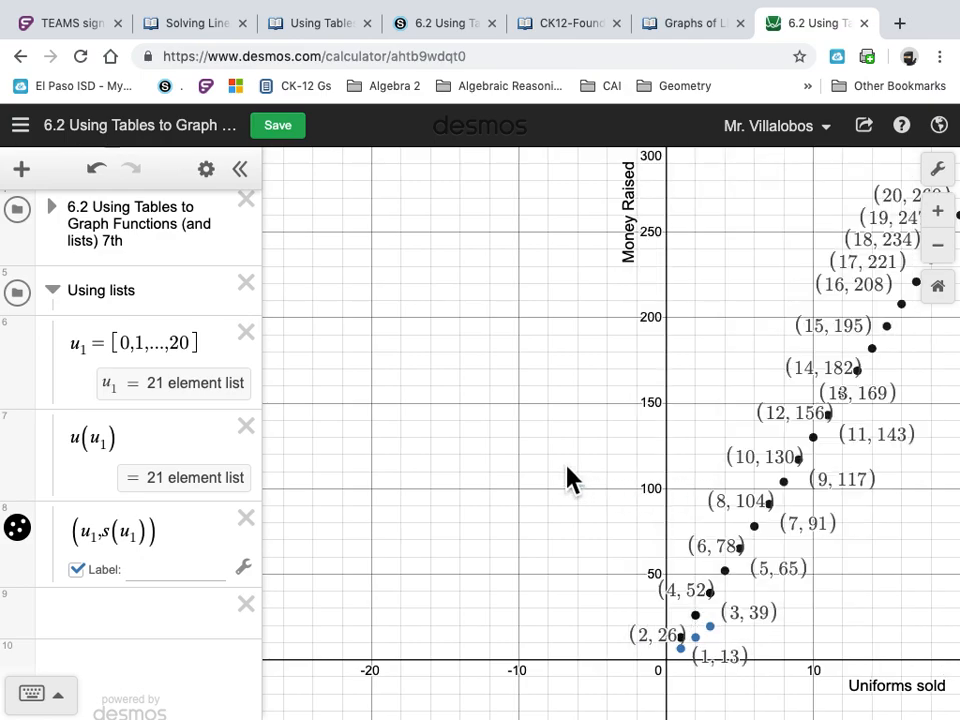
Set the x-axis range from -10 to 50 with a step of 1 in the graph settings.
drag(611, 497, 321, 493)
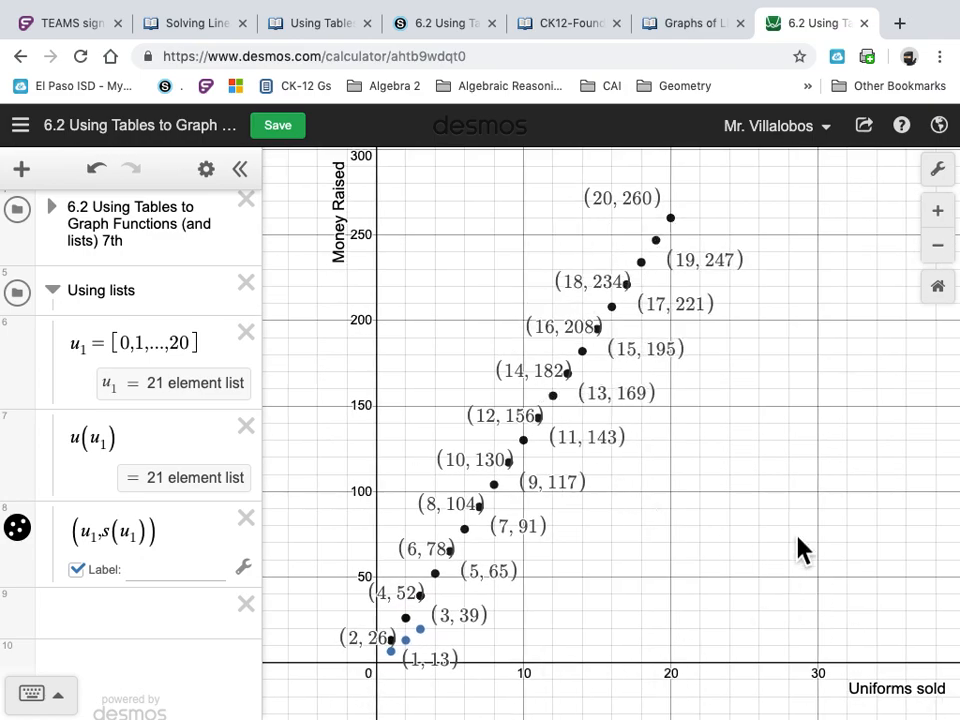
drag(800, 550, 767, 546)
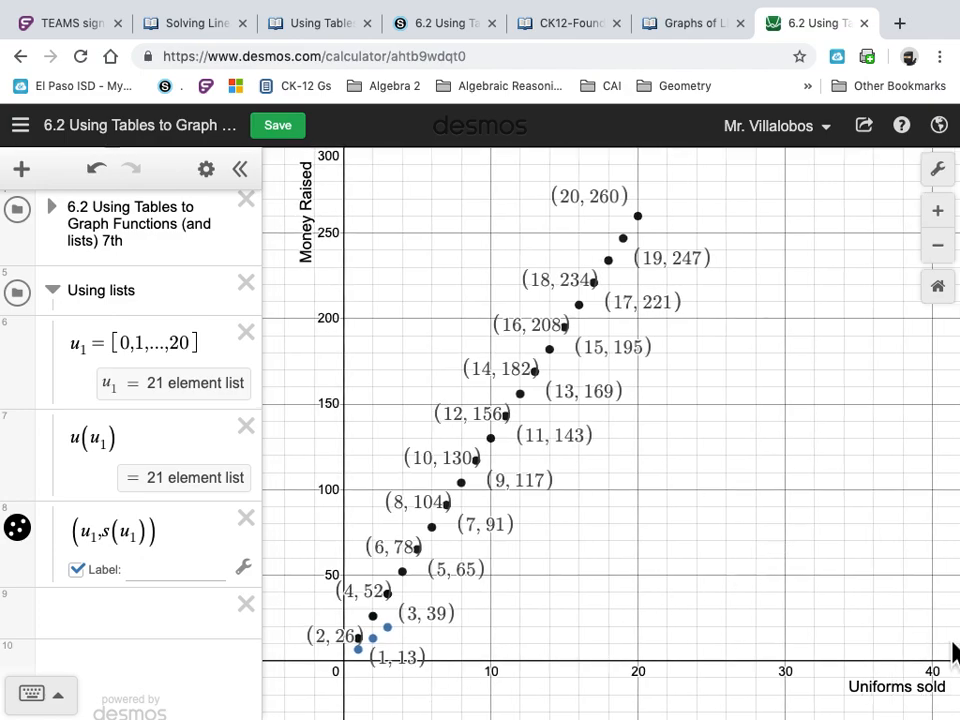
click(945, 178)
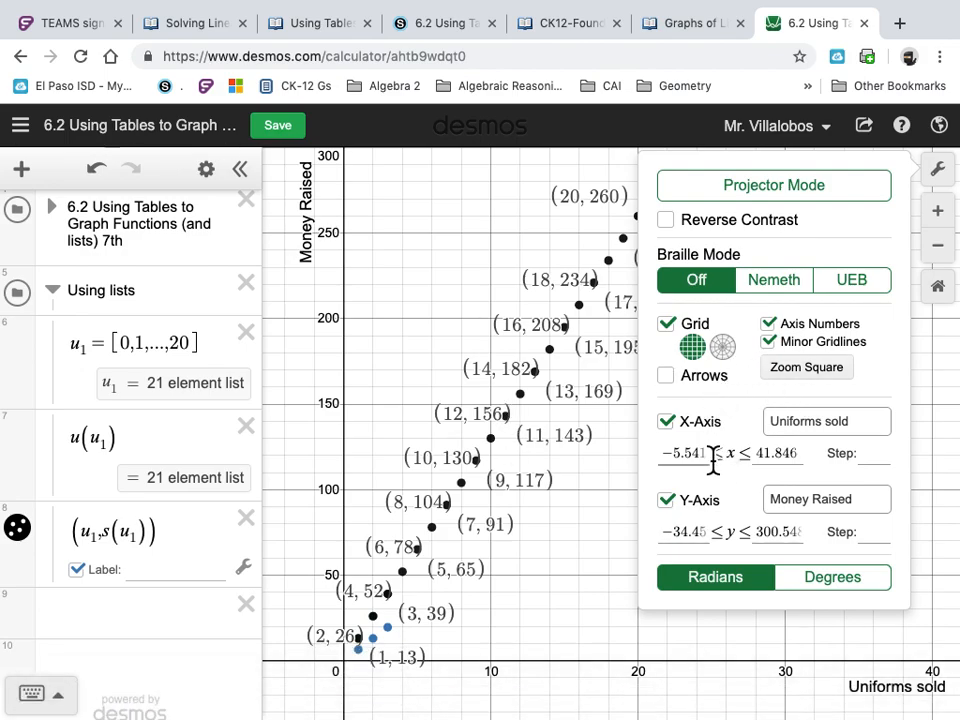
drag(714, 455, 632, 465)
text(-10)
key(Tab)
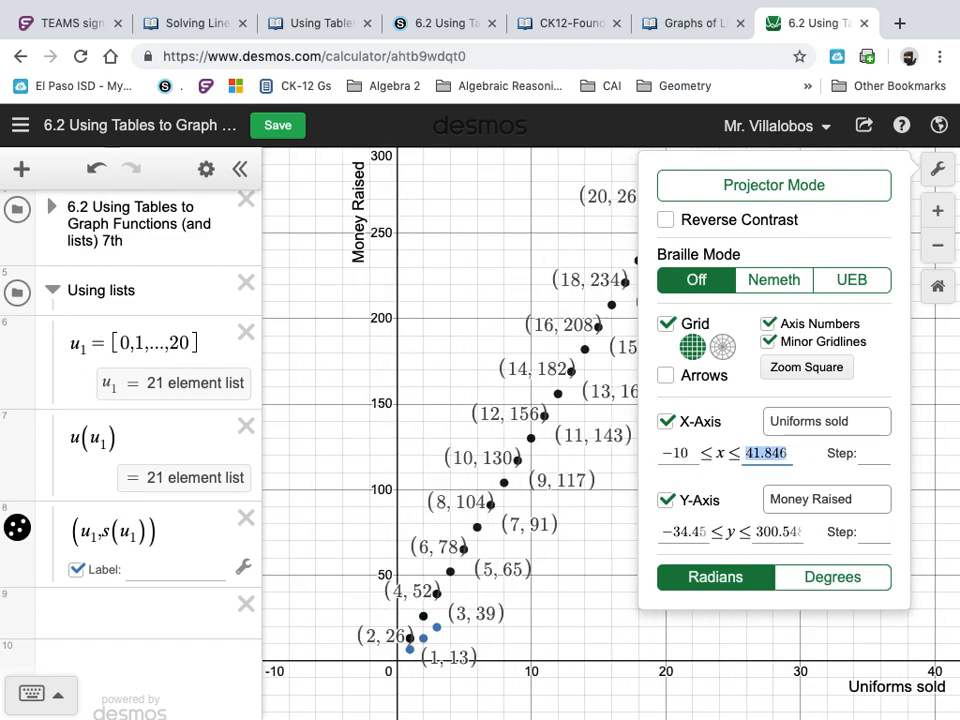
text(50)
key(Tab)
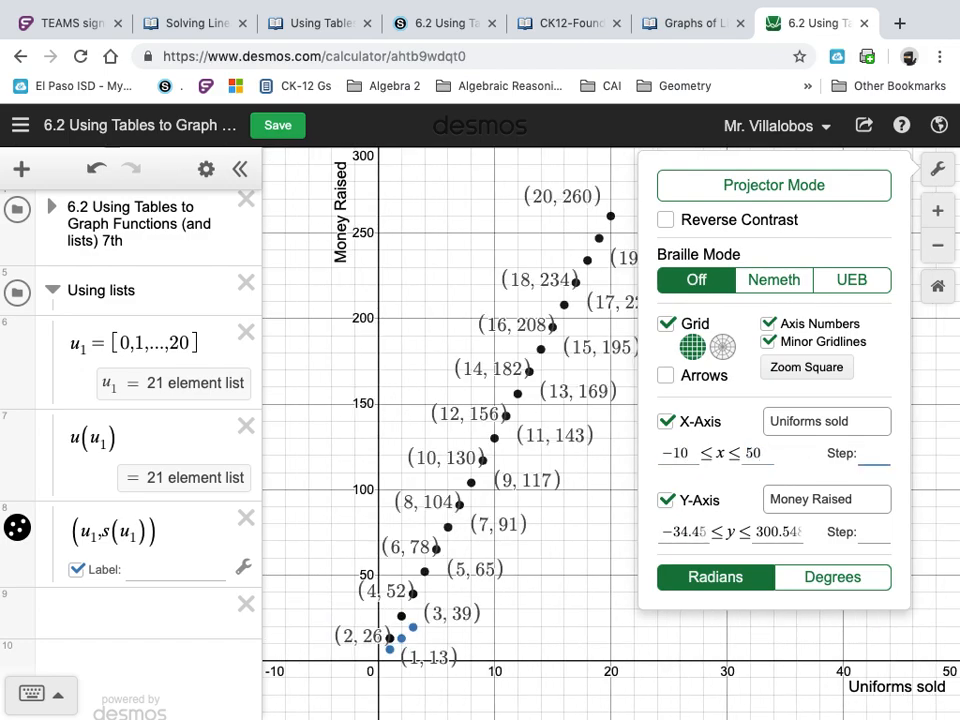
text(10)
key(BackSpace)
key(BackSpace)
text(1)
key(Tab)
Set the y-axis range from -40 to 300 with a step of 10.
key(Tab)
key(Tab)
text(-40)
key(Tab)
text(300)
key(Tab)
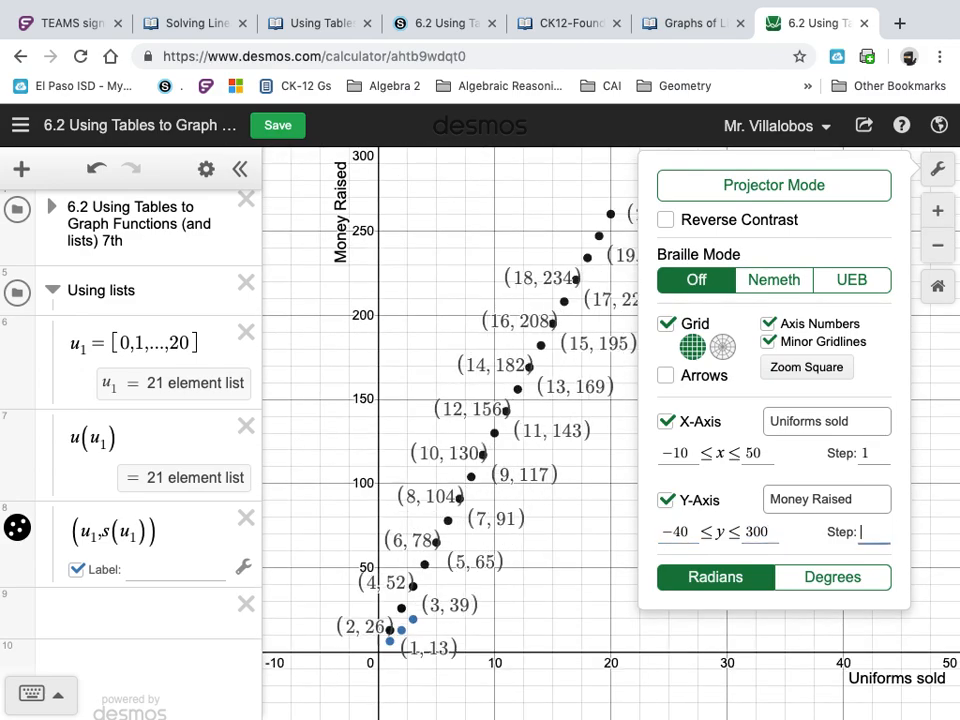
text(10)
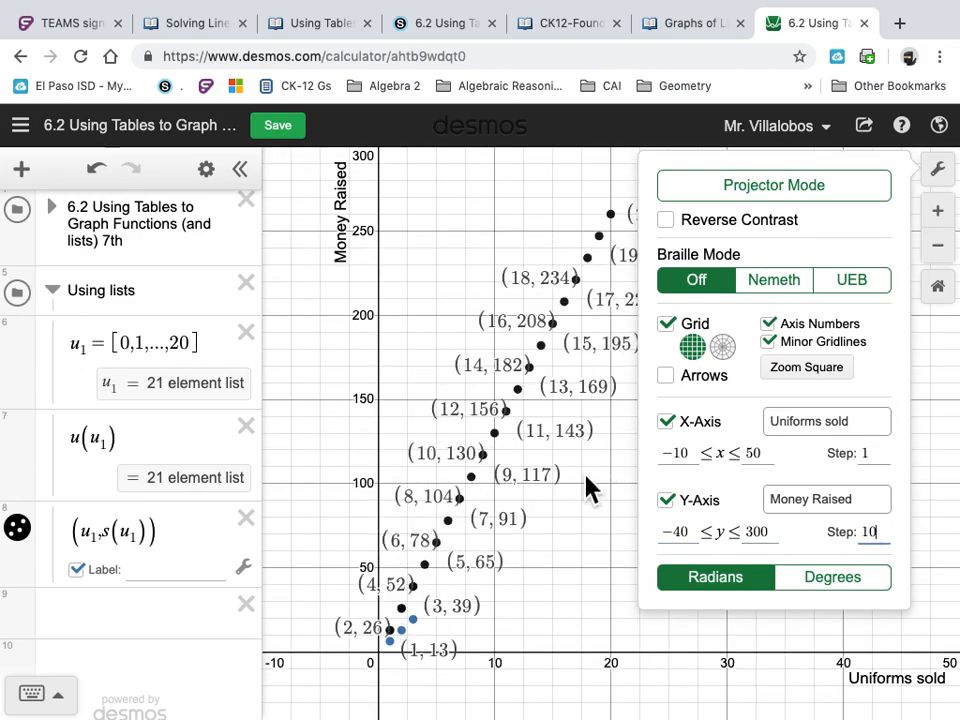
click(594, 544)
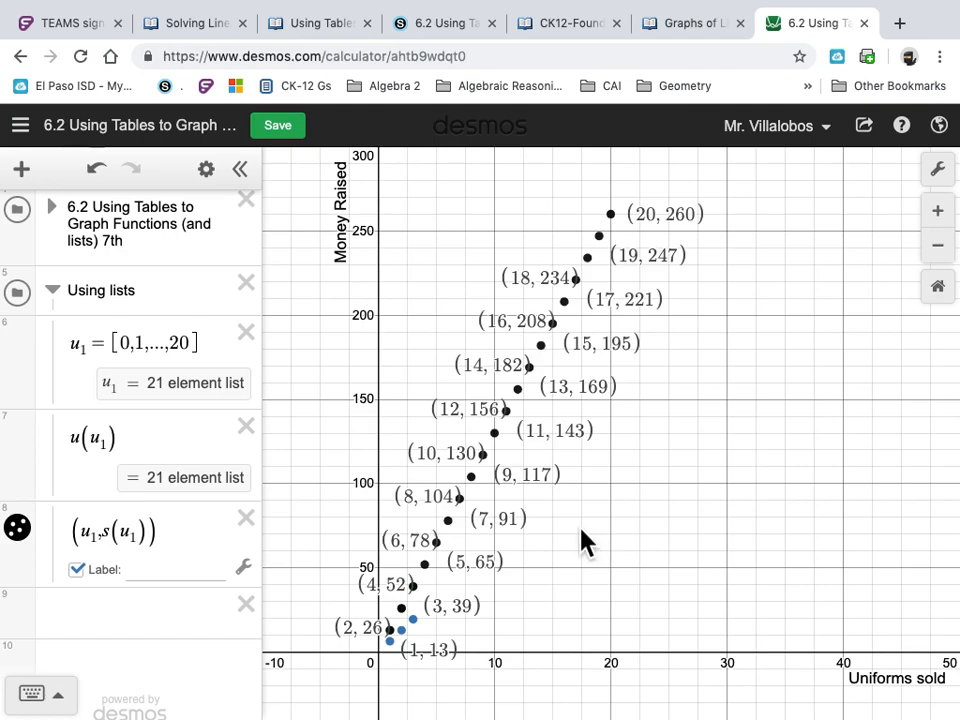
Plot the points (u₁,u(u₁)) in a new expression under the s points and save the graph.
click(156, 622)
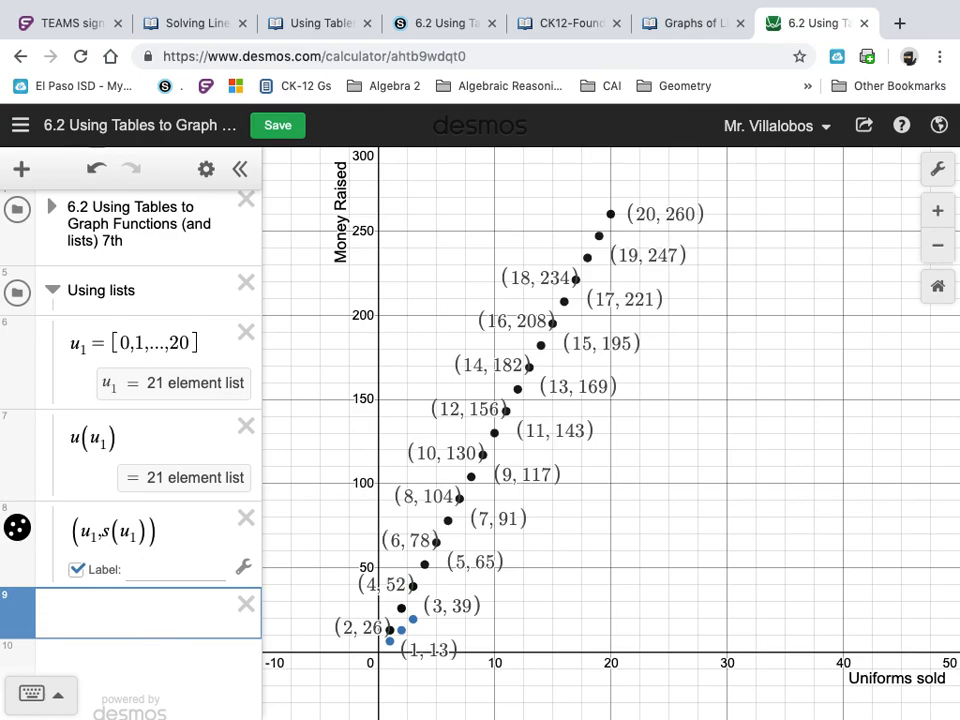
text((u1)
text(,u()
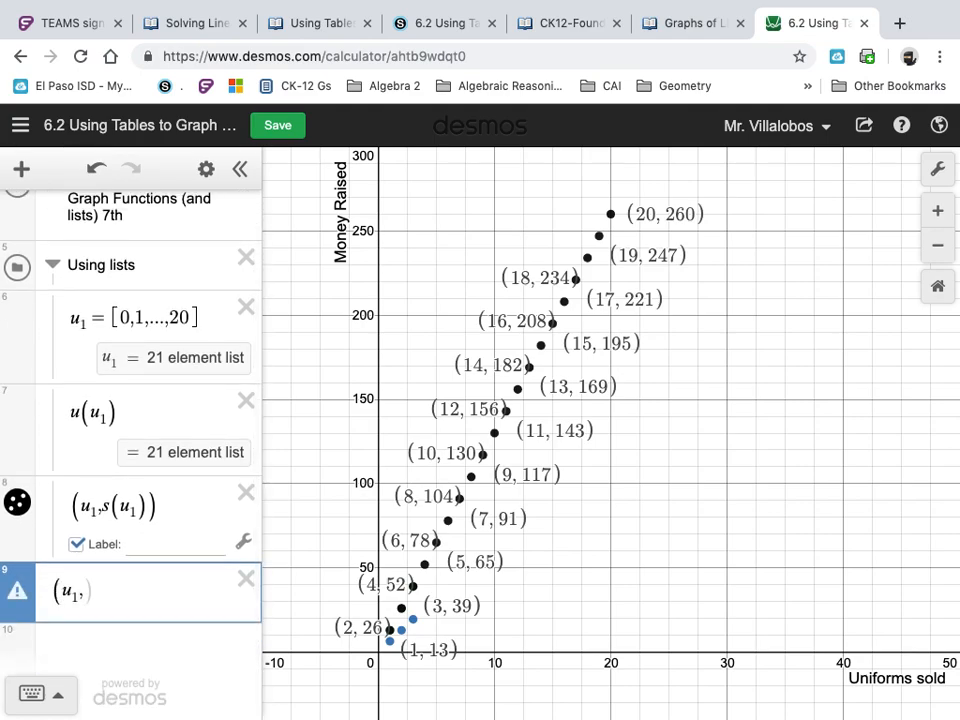
text(u1)
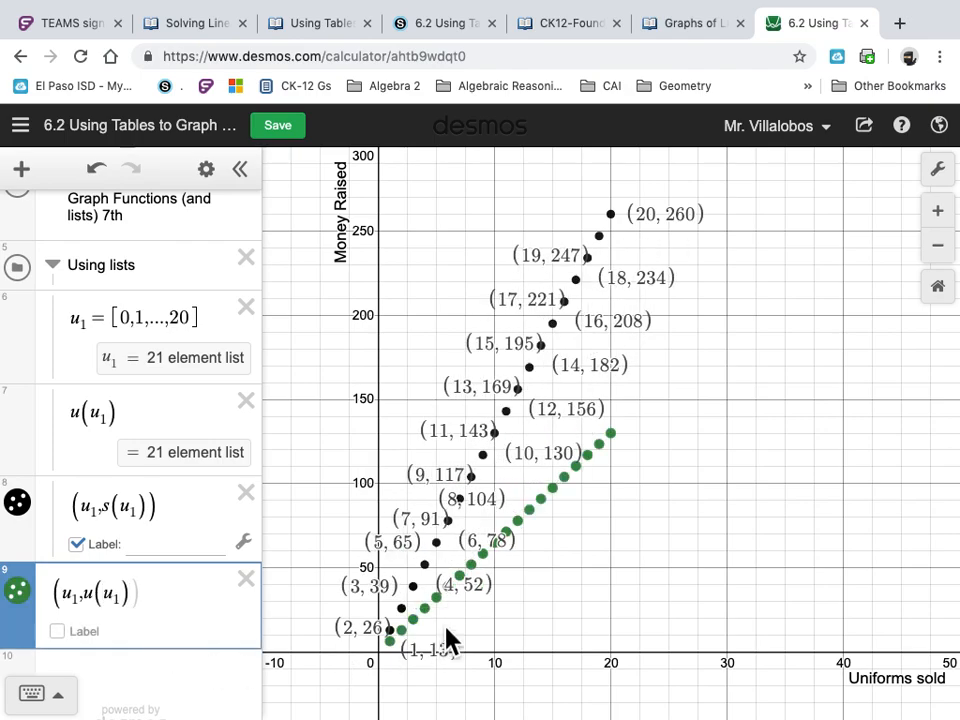
click(628, 579)
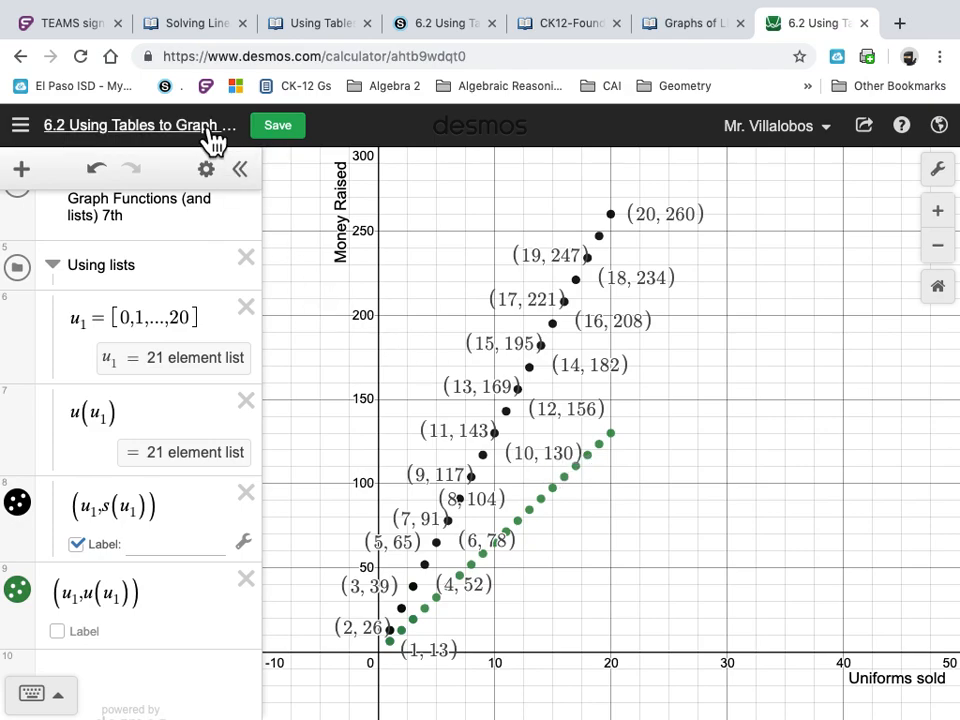
click(279, 128)
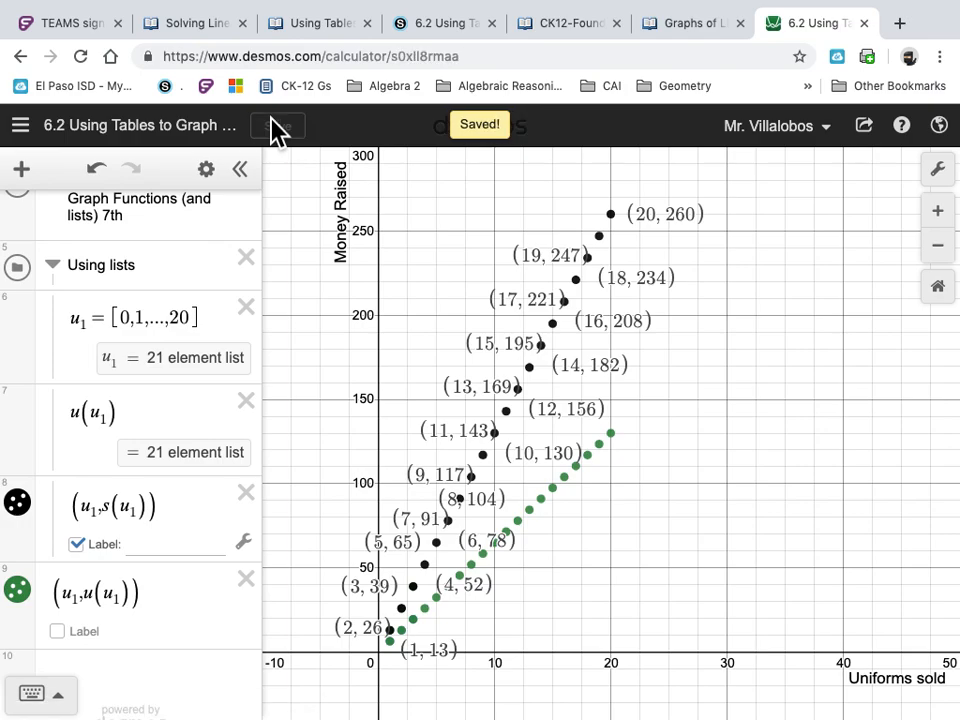
key(super+shift+5)
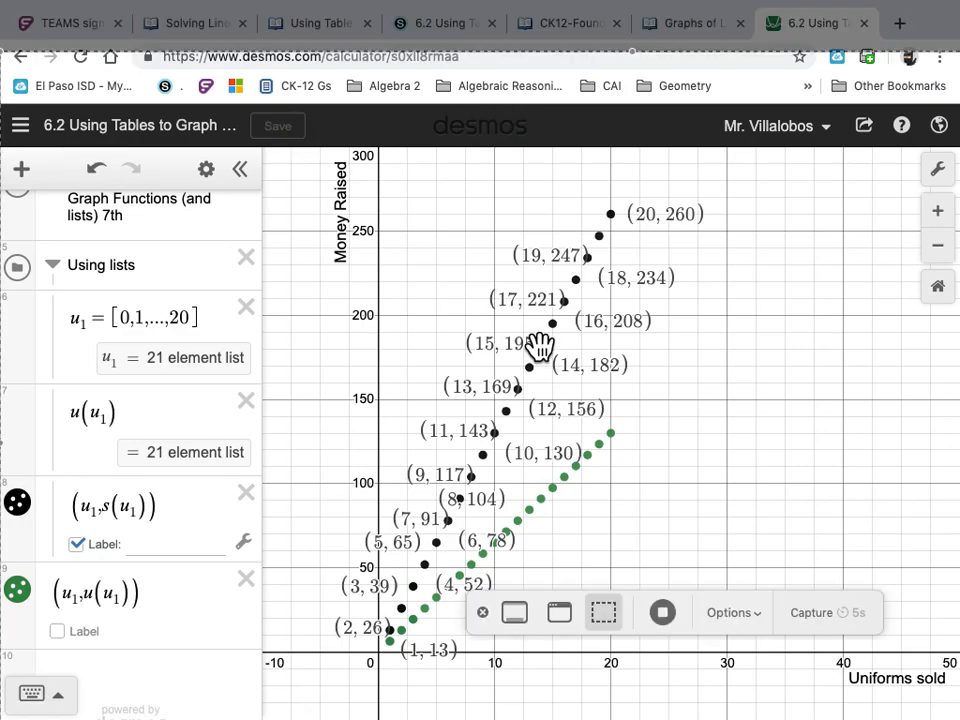